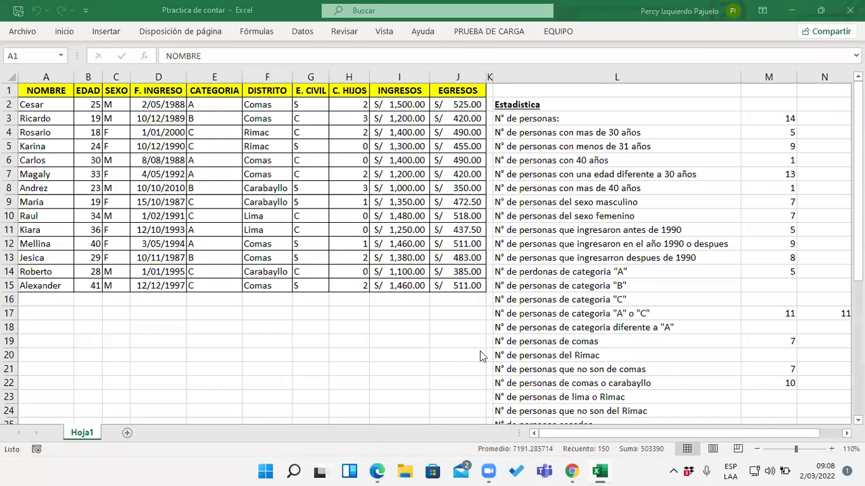
# Select the whole A1:J15 data table, deselect it, and bring up the Hoja1 tab's context menu.
pyautogui.hotkey('ctrl', 'a')
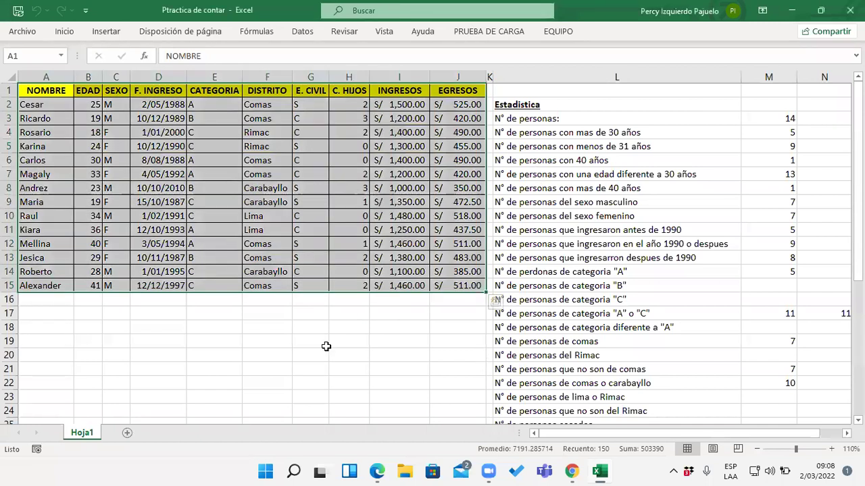
pyautogui.moveTo(348, 300); pyautogui.dragTo(349, 313)
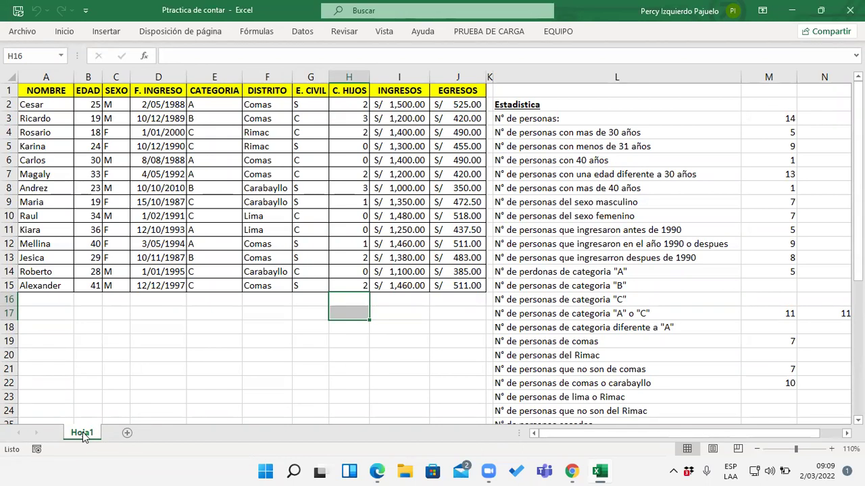
pyautogui.rightClick(87, 438)
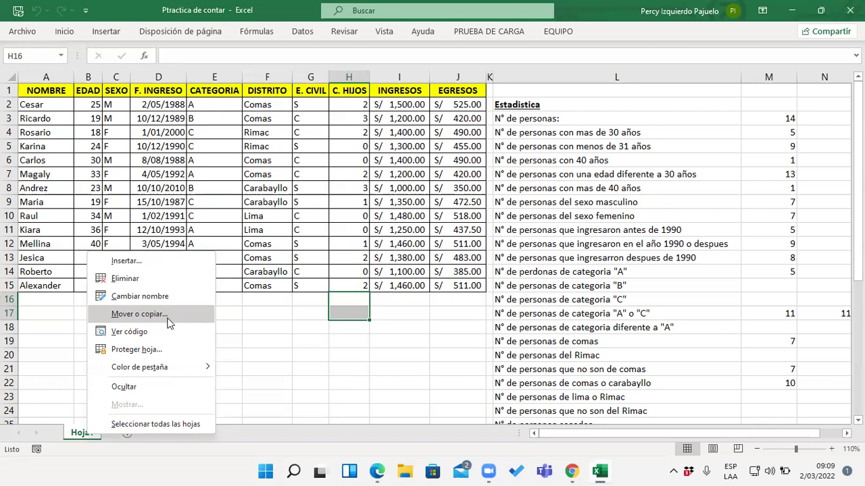
pyautogui.click(84, 460)
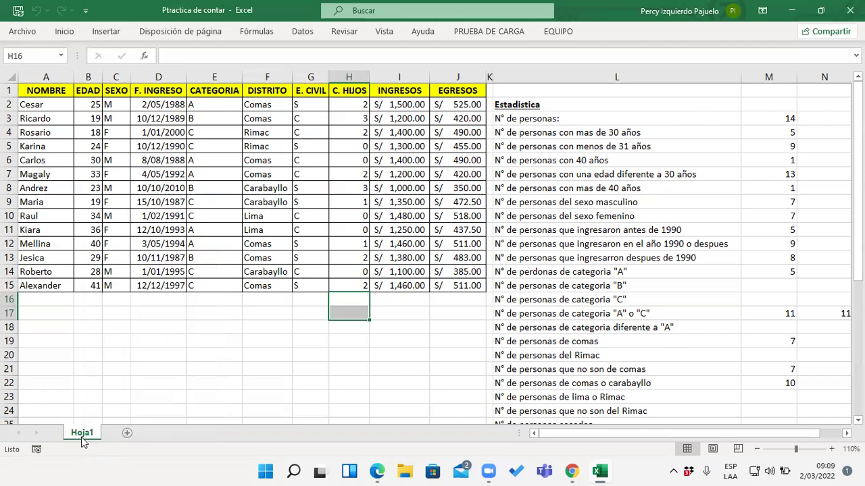
pyautogui.rightClick(81, 437)
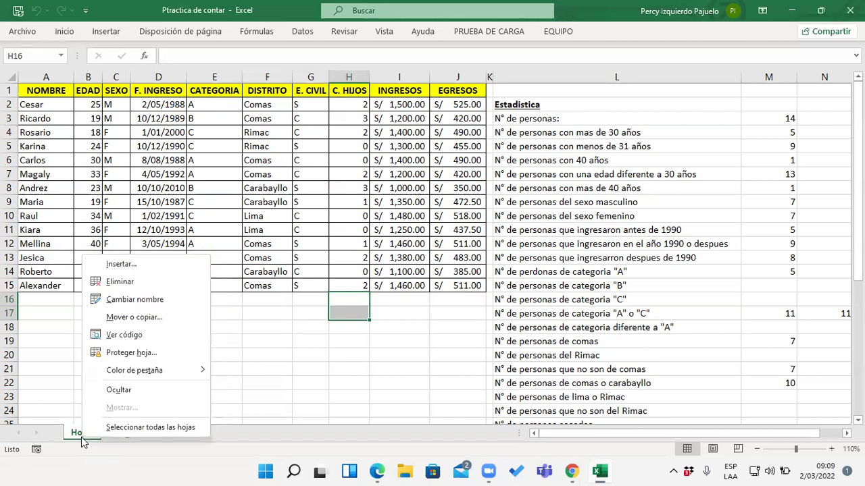
# Copy Hoja1 to the end of the workbook using (mover al final) with Crear una copia ticked.
pyautogui.click(160, 319)
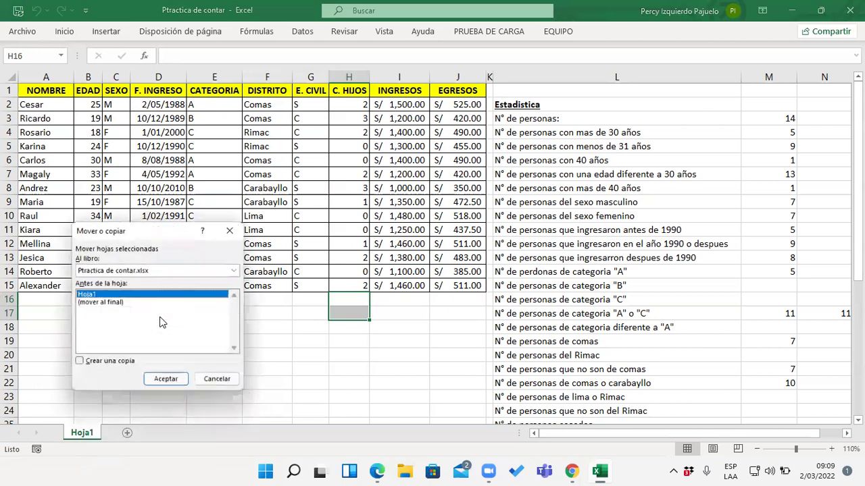
pyautogui.moveTo(153, 233); pyautogui.dragTo(379, 199)
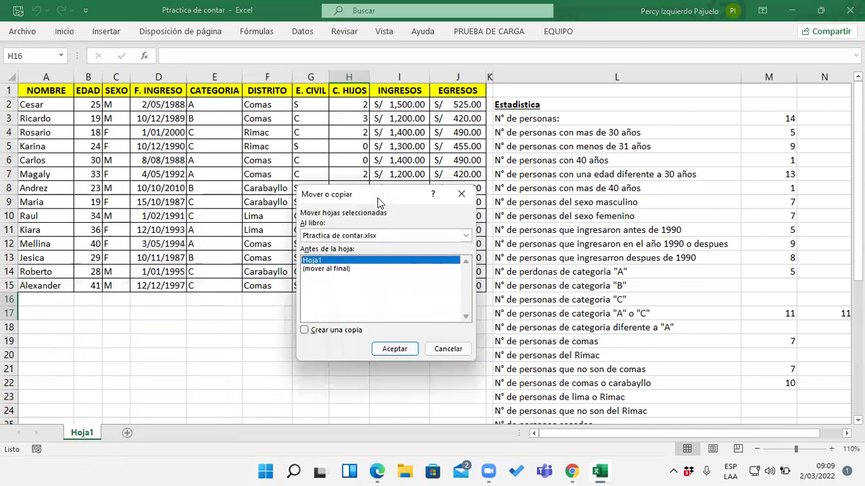
pyautogui.click(327, 270)
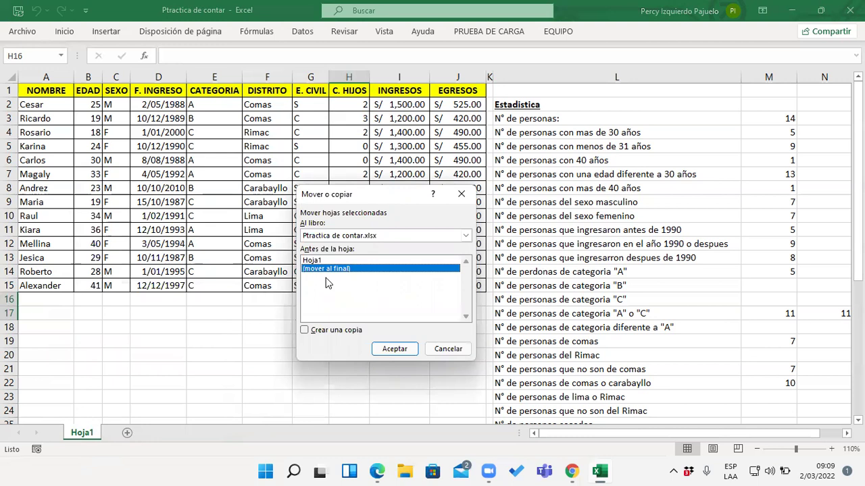
pyautogui.click(336, 330)
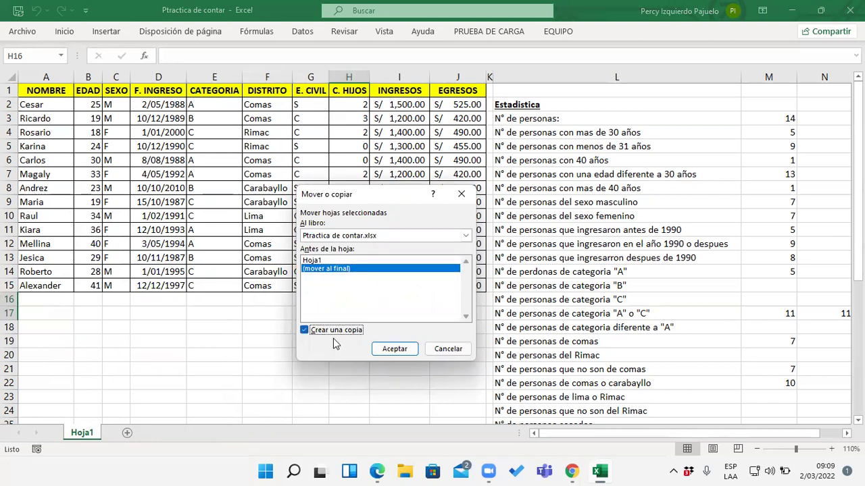
pyautogui.click(394, 350)
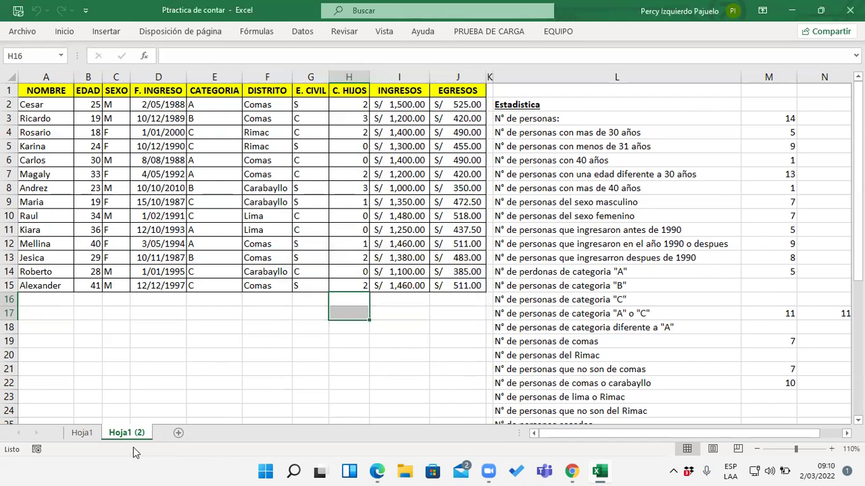
pyautogui.rightClick(84, 433)
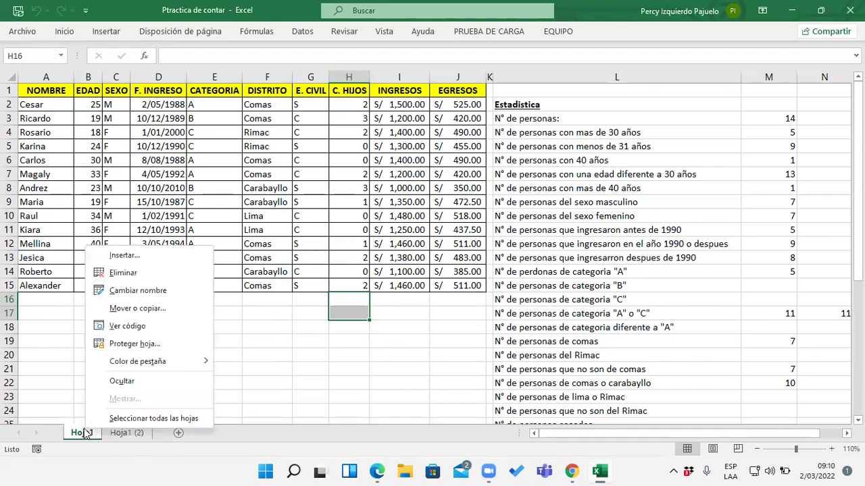
pyautogui.click(208, 310)
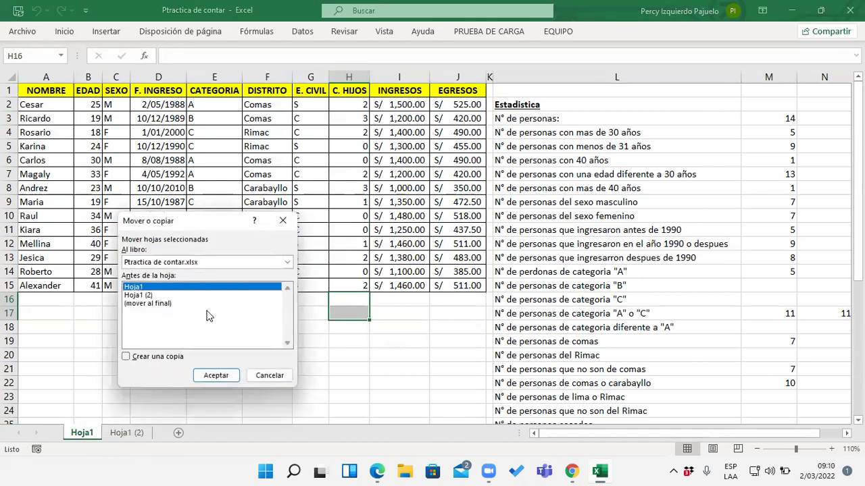
pyautogui.click(152, 305)
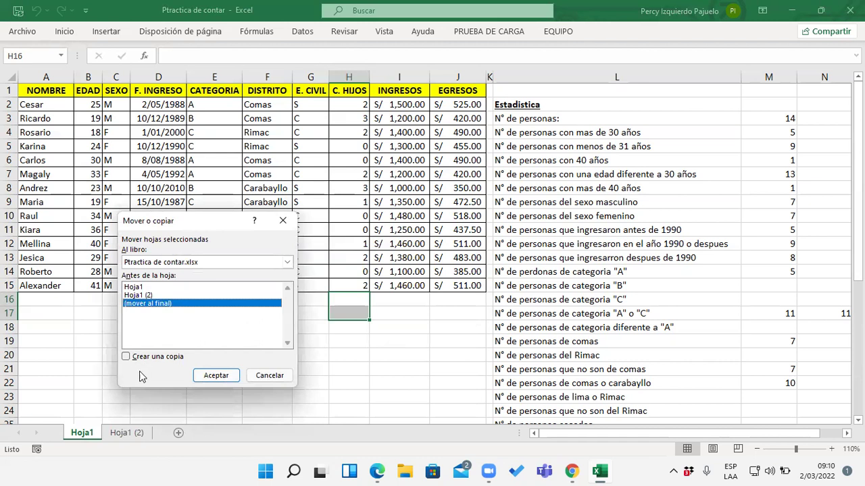
pyautogui.click(126, 358)
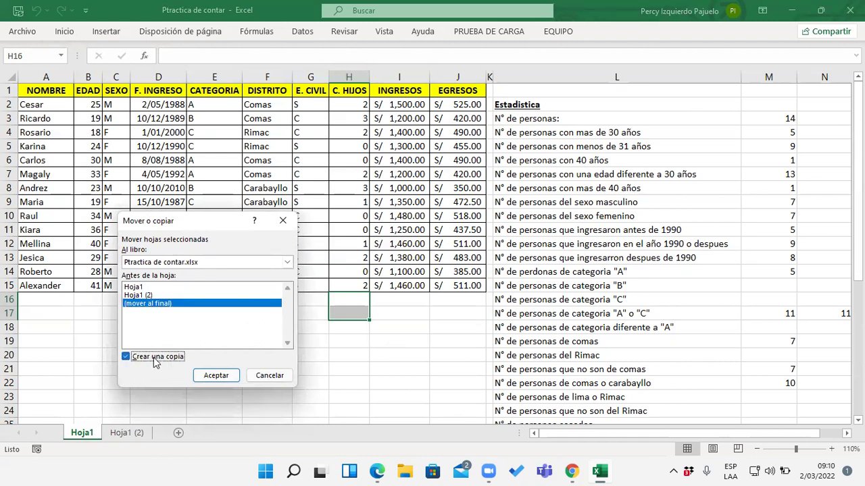
pyautogui.click(282, 376)
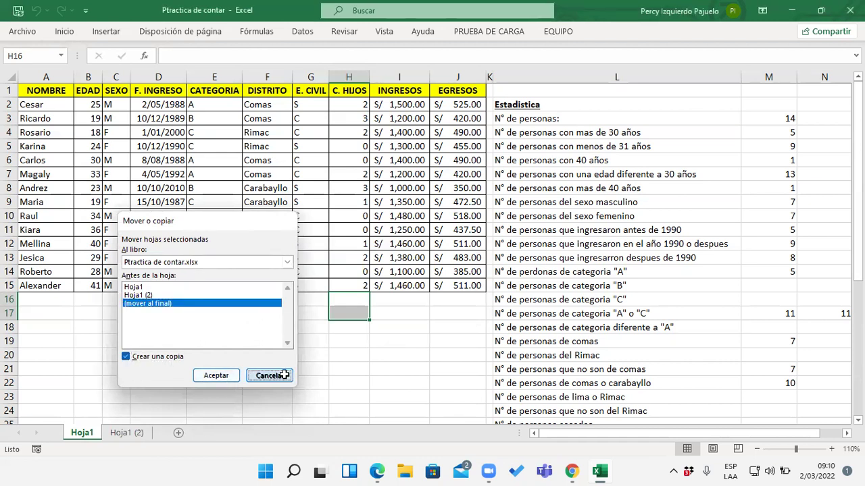
pyautogui.click(143, 433)
pyautogui.moveTo(571, 118)
pyautogui.mouseDown()
pyautogui.moveTo(828, 420)
pyautogui.moveTo(794, 411)
pyautogui.moveTo(829, 401)
pyautogui.mouseUp()
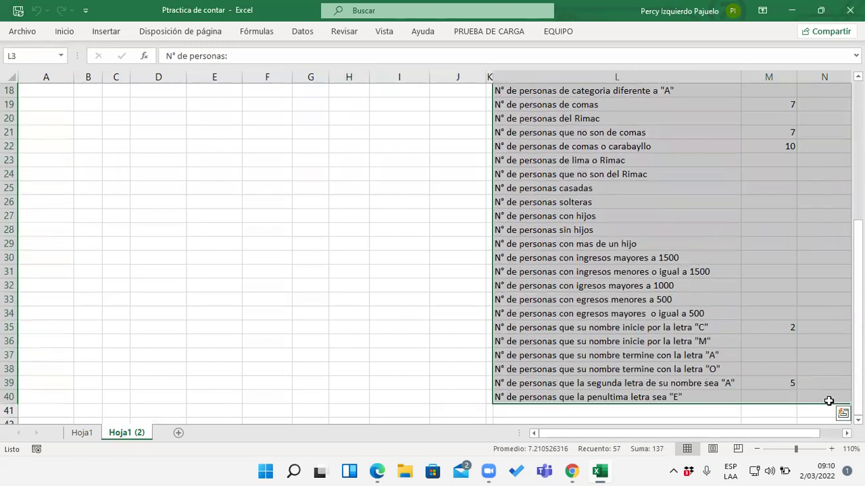
# Delete the statistics questions and results in L3:N40, leaving cell L3 selected.
pyautogui.press('Delete')
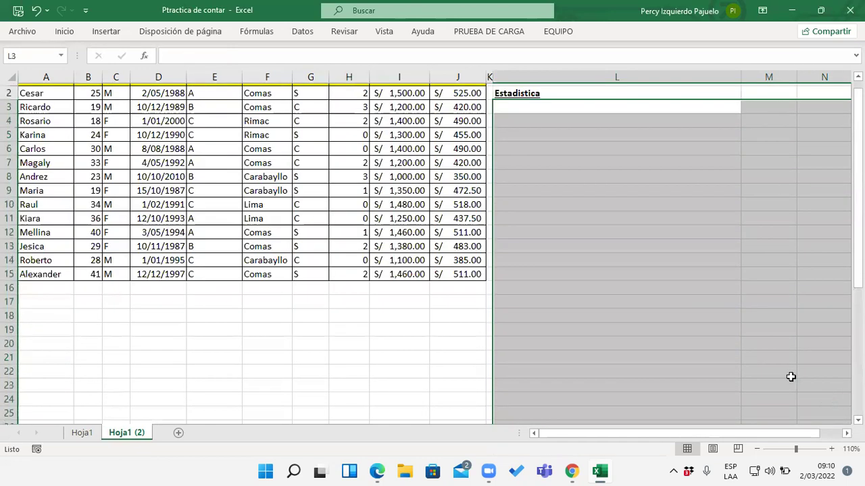
pyautogui.click(664, 116)
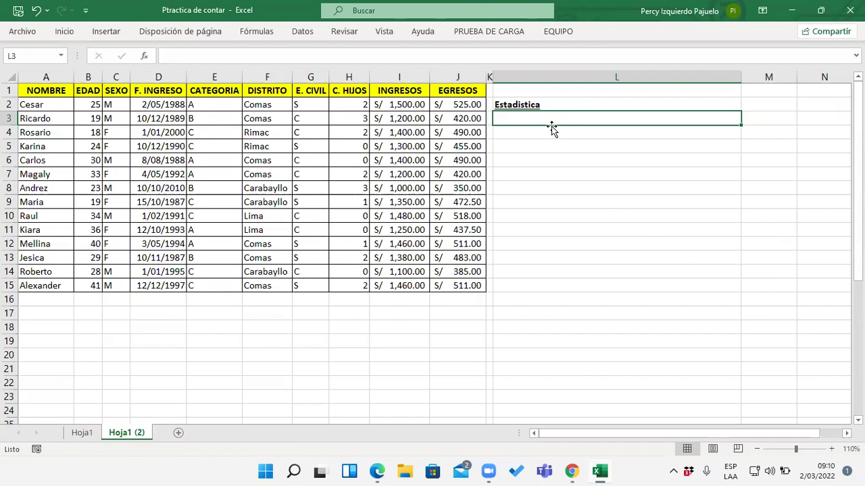
pyautogui.rightClick(76, 435)
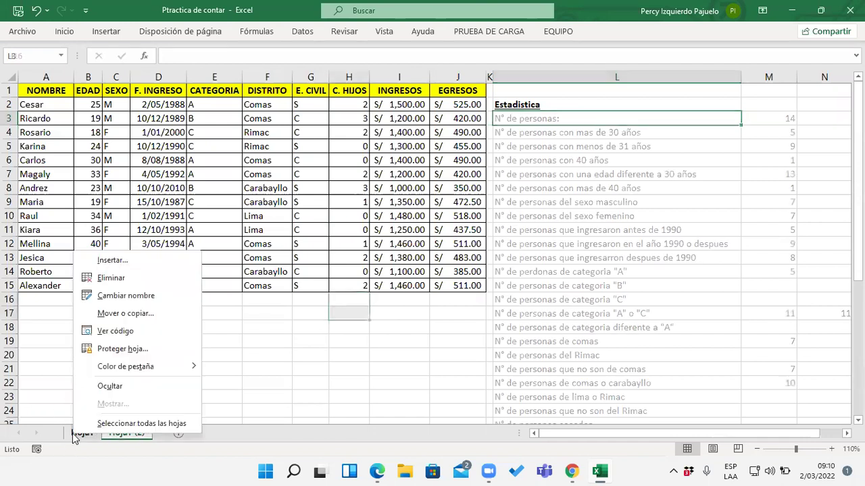
pyautogui.click(157, 319)
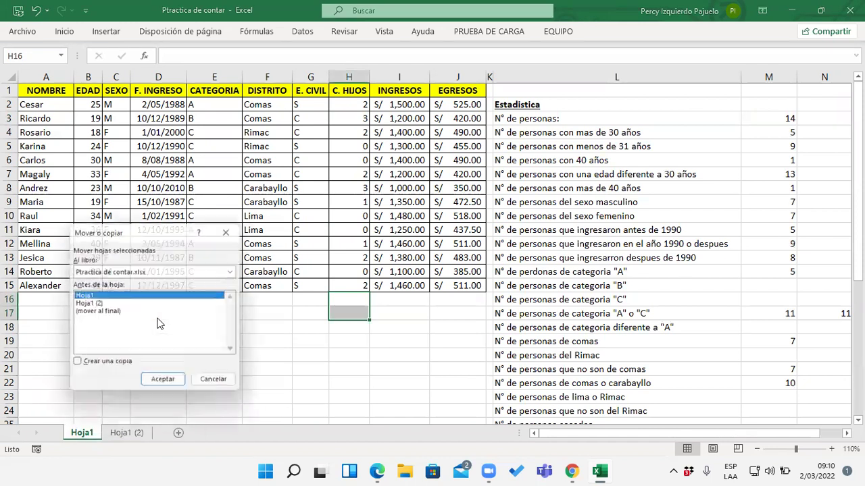
pyautogui.click(108, 313)
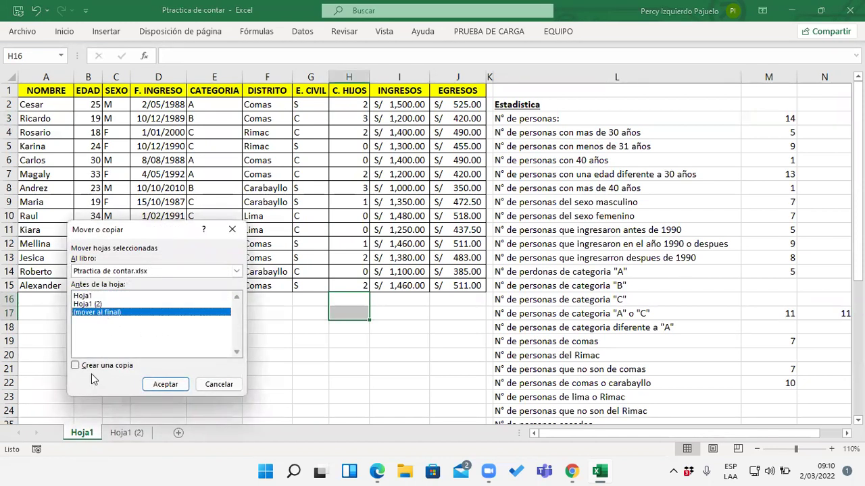
pyautogui.click(83, 369)
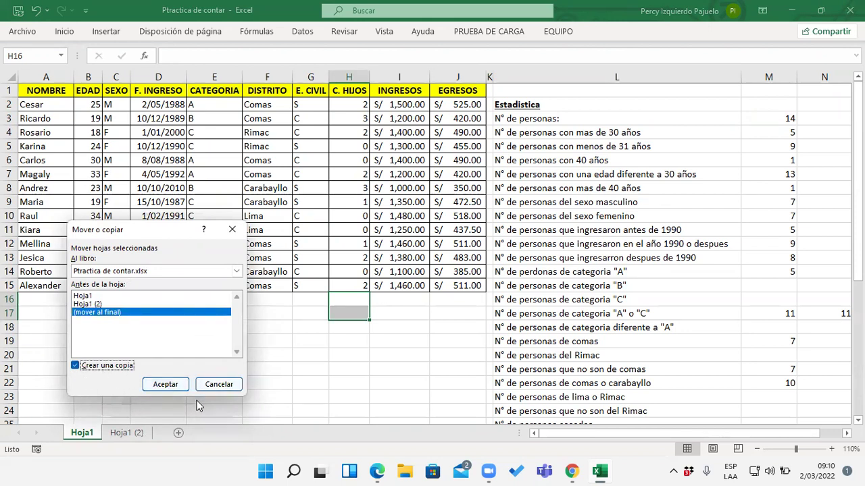
pyautogui.click(222, 386)
pyautogui.click(135, 433)
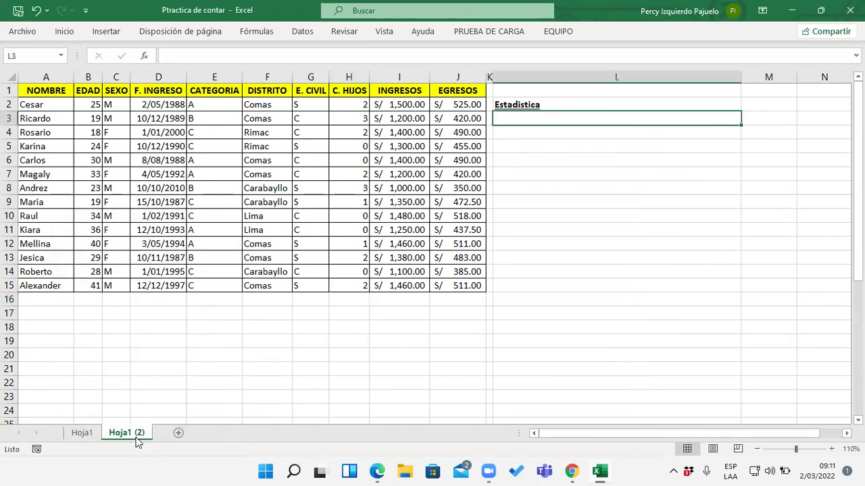
pyautogui.click(671, 146)
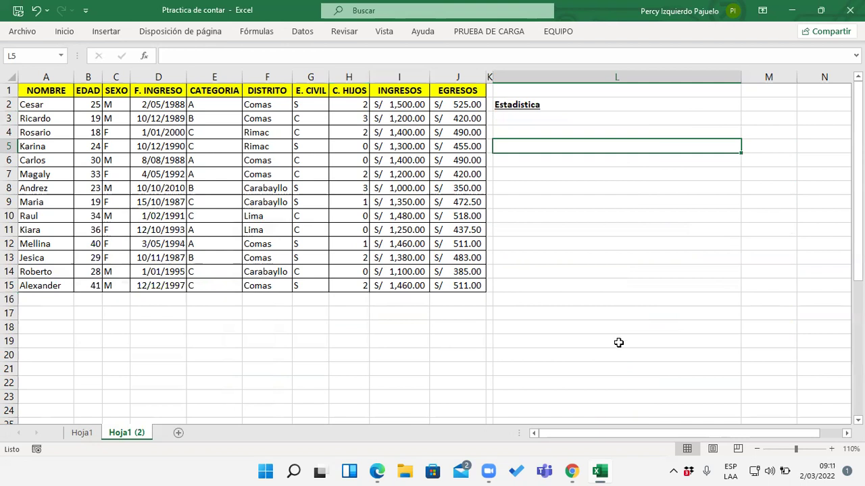
pyautogui.scroll(-1, 625, 348)
pyautogui.press('super+Tab')
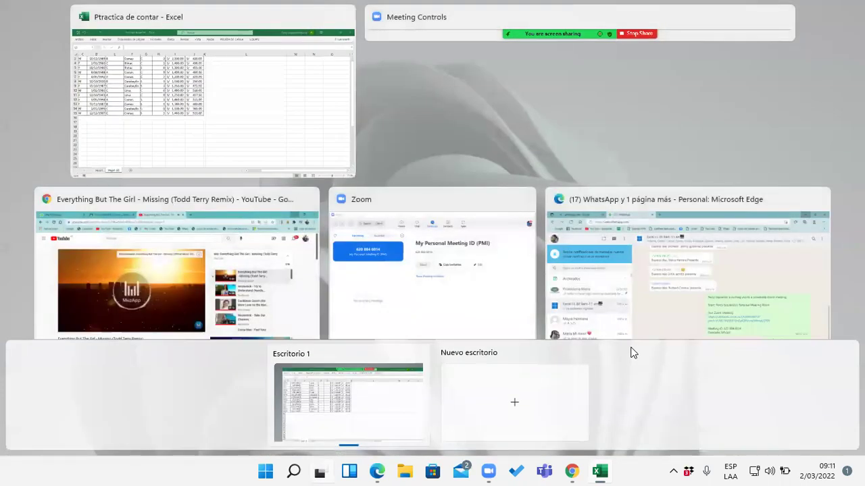
pyautogui.click(246, 135)
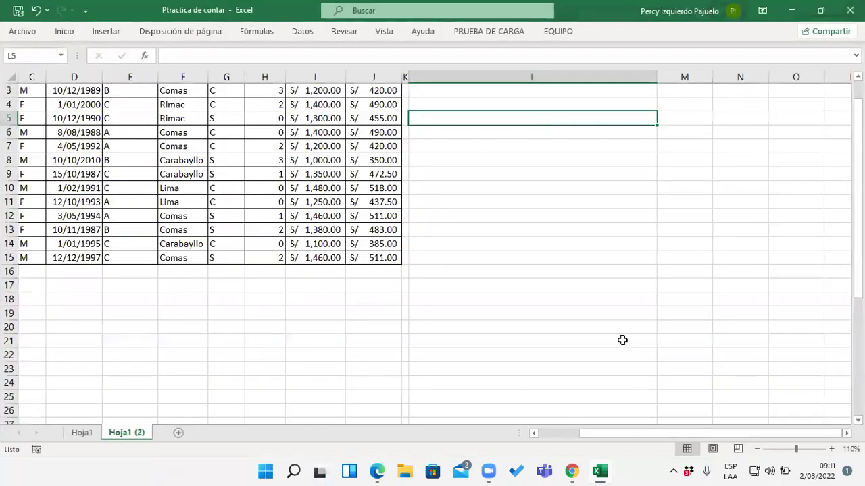
pyautogui.scroll(1, 622, 340)
pyautogui.click(512, 122)
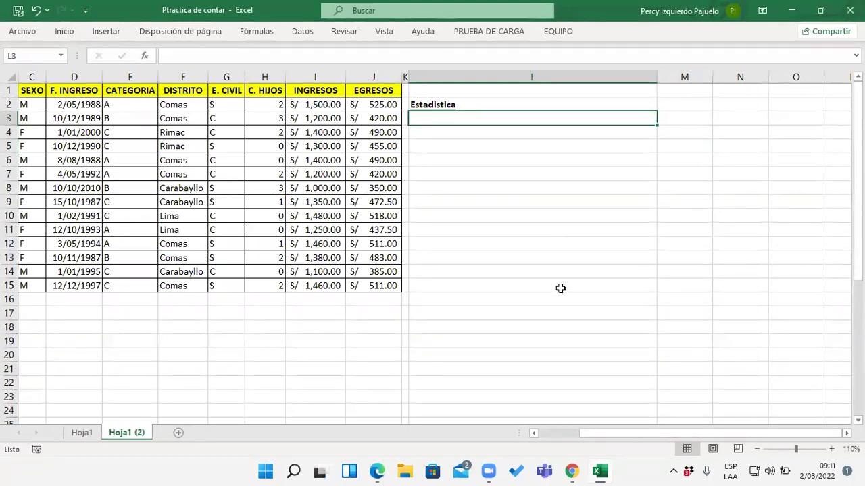
# Enter the labels Total Ingresos and Total Egresos in L3 and L4.
pyautogui.write('Total Ingresois')
pyautogui.press('BackSpace')
pyautogui.press('BackSpace')
pyautogui.write('s')
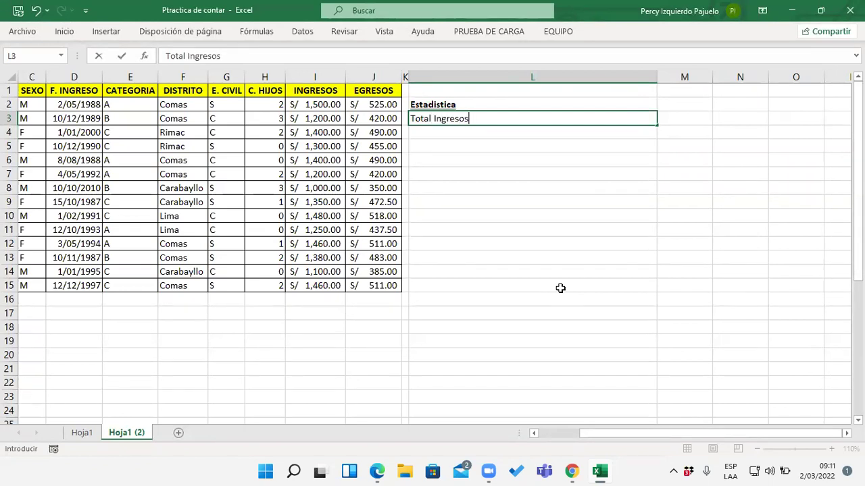
pyautogui.press('Return')
pyautogui.write('Tota')
pyautogui.write('l E')
pyautogui.write('gresos')
pyautogui.press('BackSpace')
pyautogui.press('BackSpace')
pyautogui.write('os')
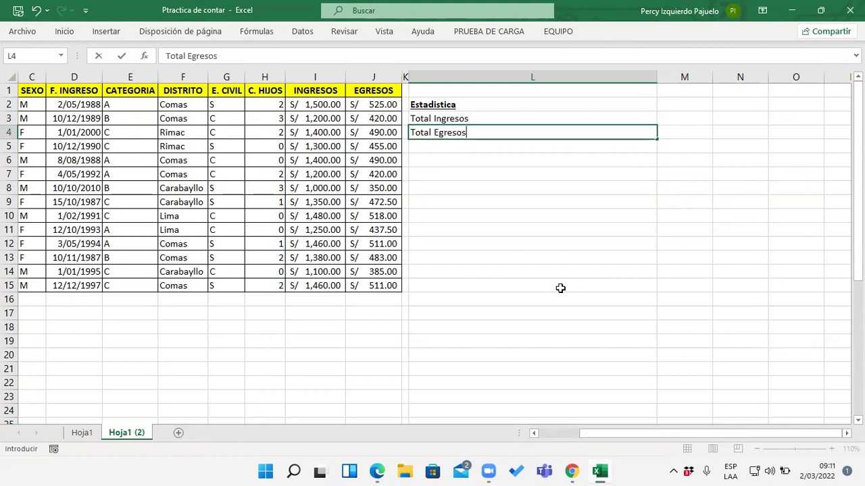
pyautogui.press('Return')
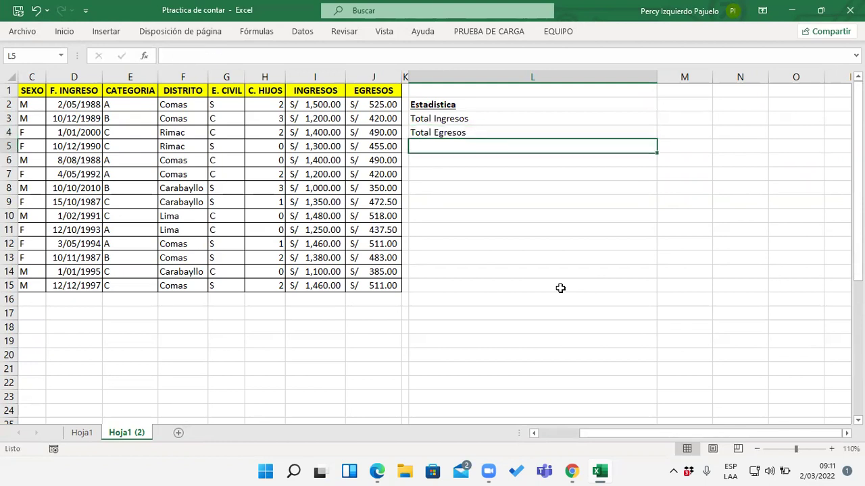
# Add the labels Promedio de Ingresos and Promedio de Egresos in L5 and L6.
pyautogui.write('P')
pyautogui.write('romedio de Ingresis')
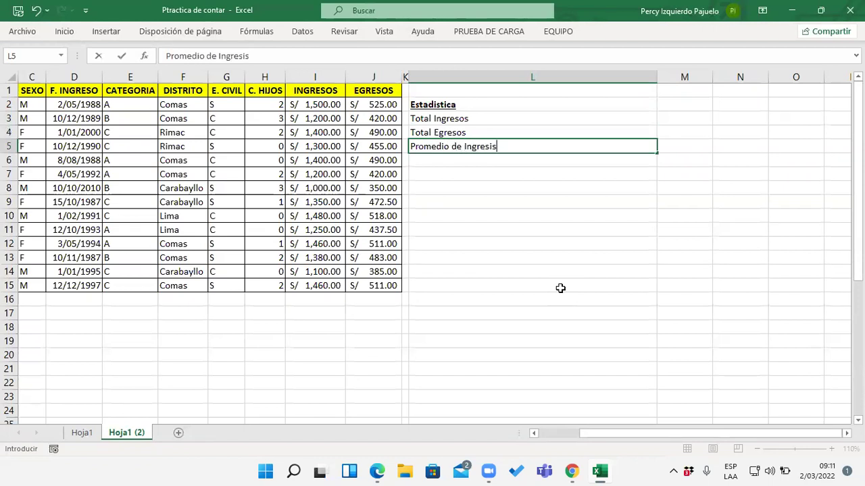
pyautogui.press('BackSpace')
pyautogui.press('BackSpace')
pyautogui.write('os')
pyautogui.press('Return')
pyautogui.write('Promedio de Egresos')
pyautogui.press('Return')
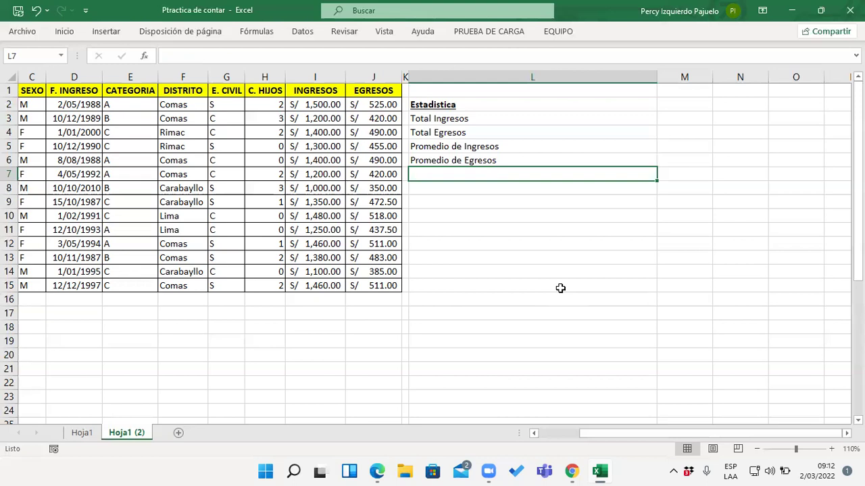
pyautogui.click(667, 125)
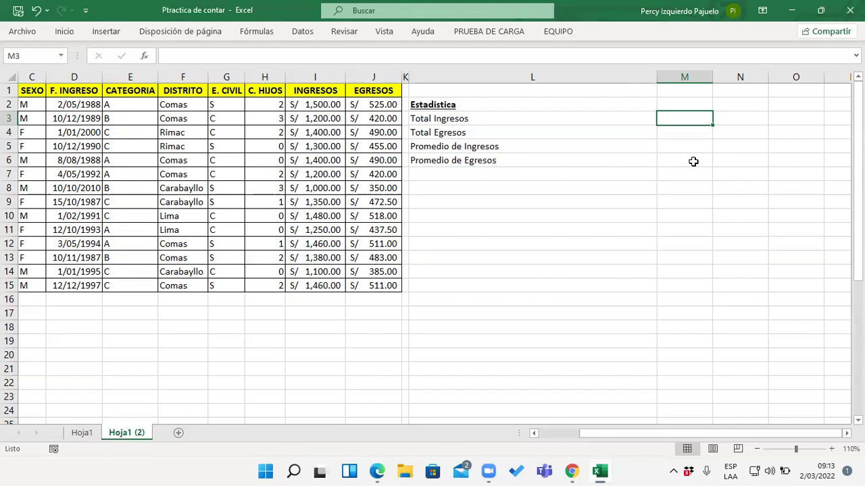
# Enter =SUMA(I2:I15) in M3 so Total Ingresos shows S/ 18,480.00.
pyautogui.write('=SUMA(')
pyautogui.moveTo(318, 105); pyautogui.dragTo(334, 286)
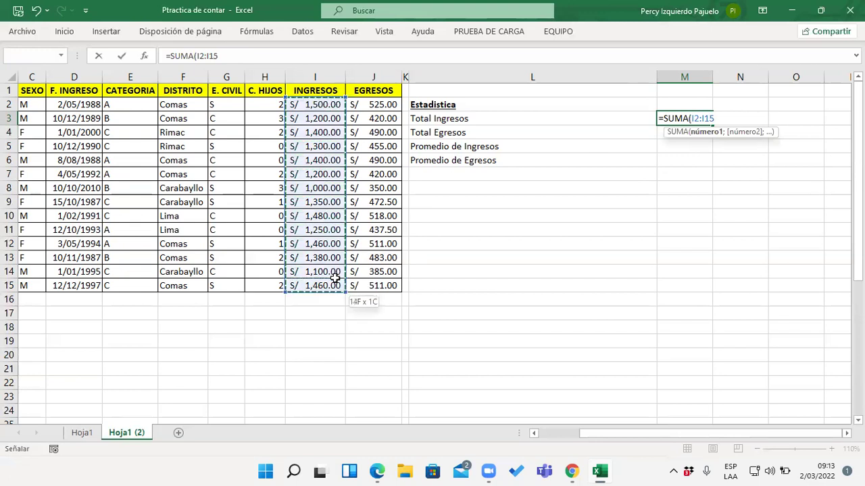
pyautogui.write(')')
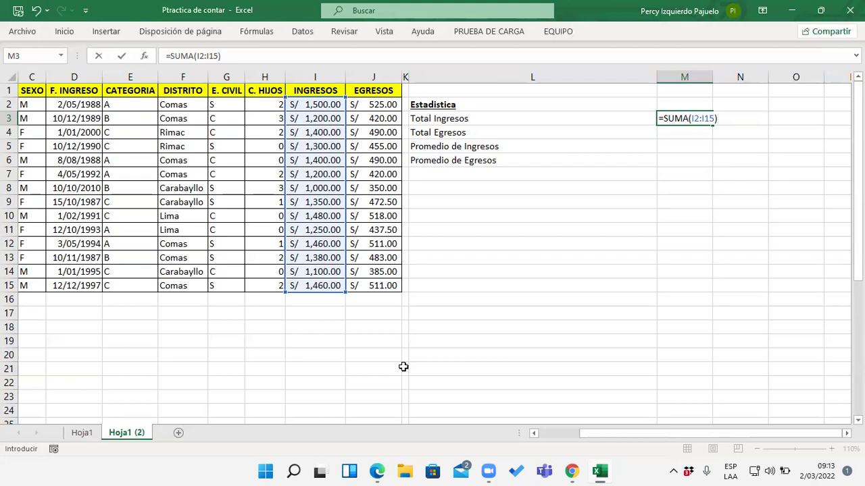
pyautogui.press('Return')
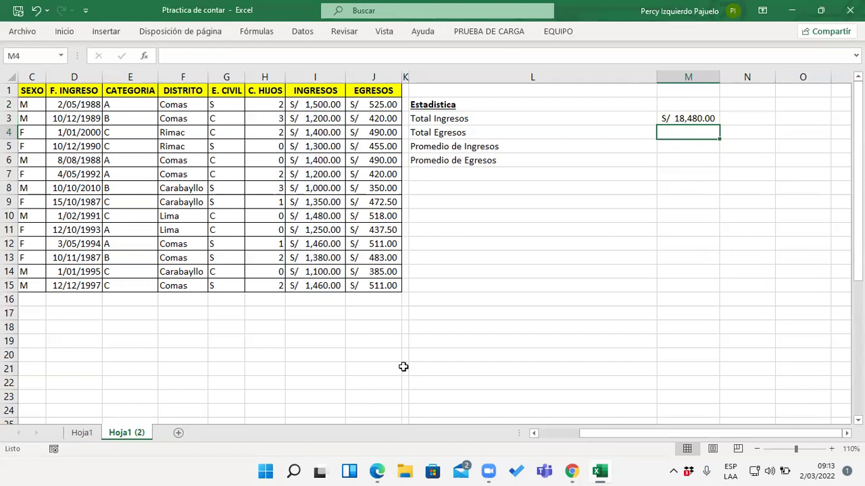
# Enter =SUMA(J2:J15) in M4 so Total Egresos shows S/ 6,468.00.
pyautogui.write('=SUMA')
pyautogui.press('Escape')
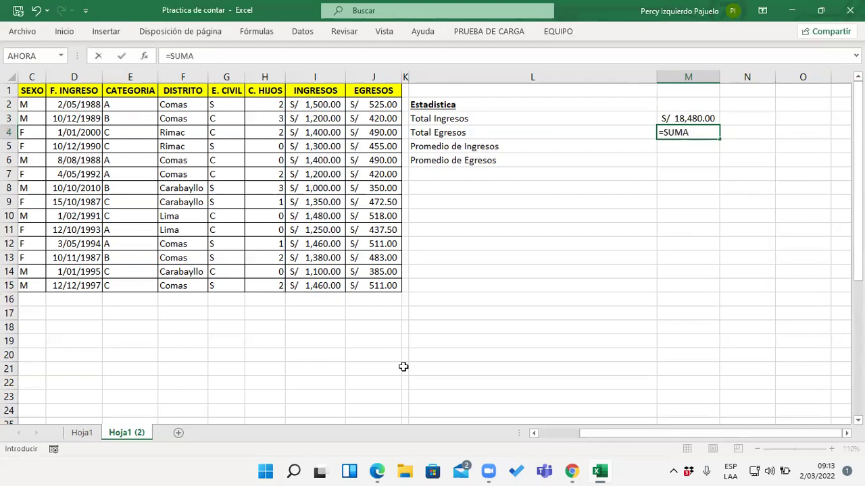
pyautogui.press('Tab')
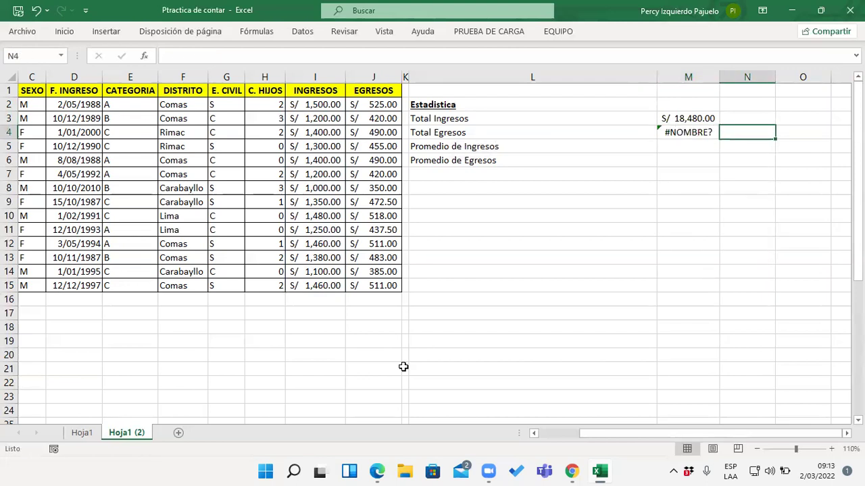
pyautogui.press('Left')
pyautogui.write('=SUMA(')
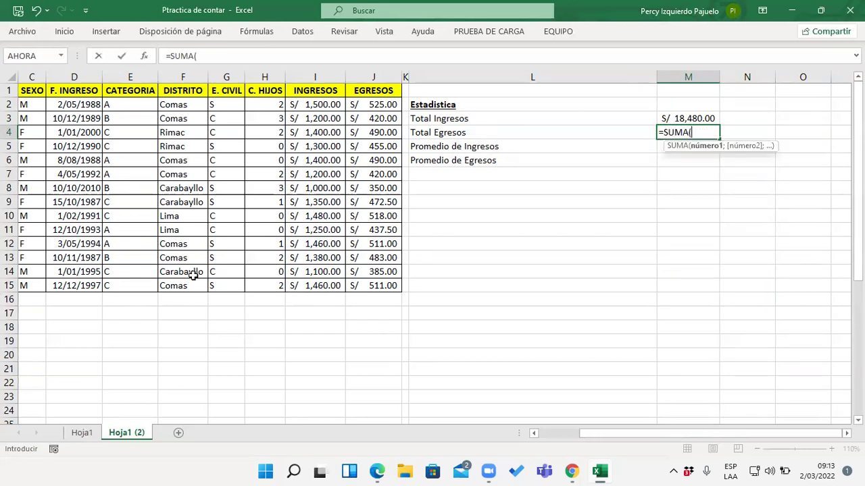
pyautogui.moveTo(377, 104)
pyautogui.mouseDown()
pyautogui.moveTo(392, 257)
pyautogui.moveTo(384, 284)
pyautogui.mouseUp()
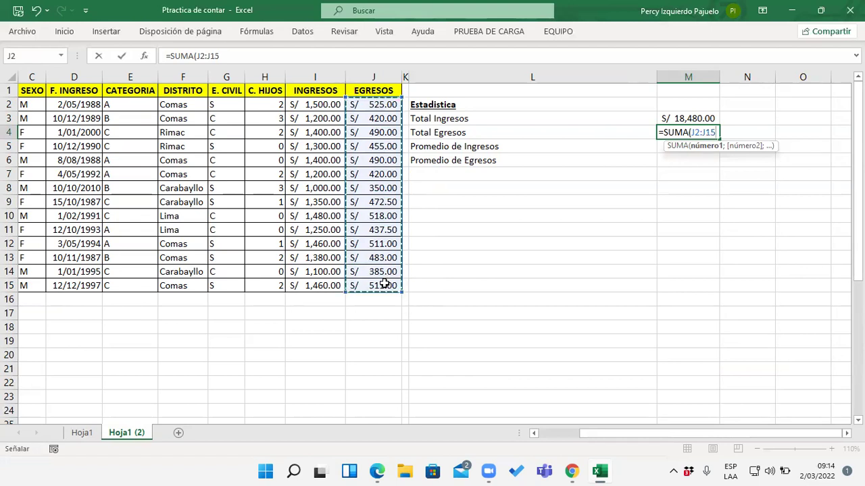
pyautogui.write(')')
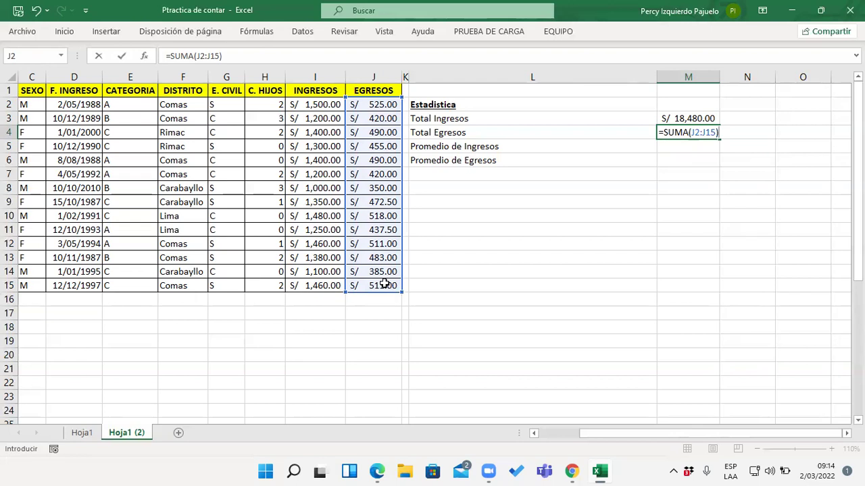
pyautogui.press('Return')
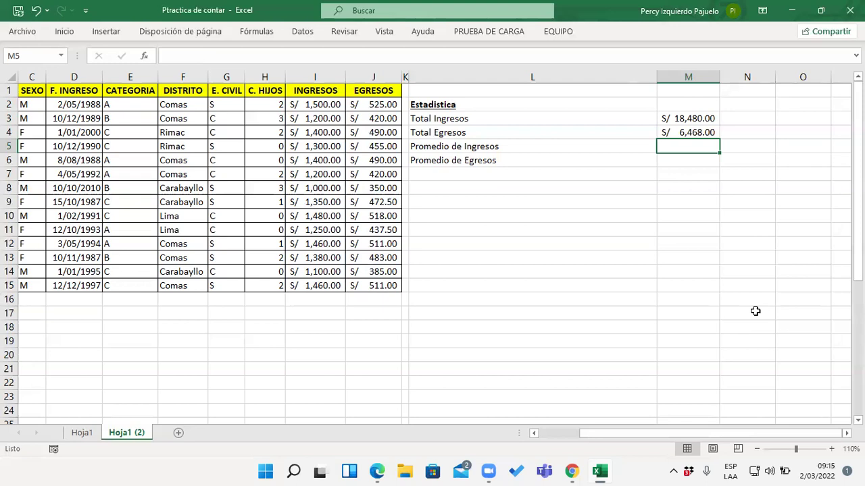
# Enter =PROMEDIO(I2:I15) in M5 so Promedio de Ingresos shows S/ 1,320.00.
pyautogui.write('=PROME')
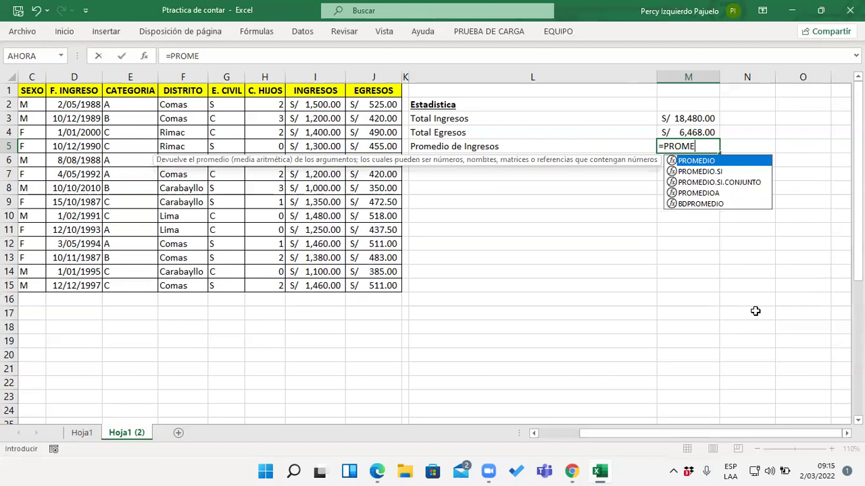
pyautogui.write('DIO(')
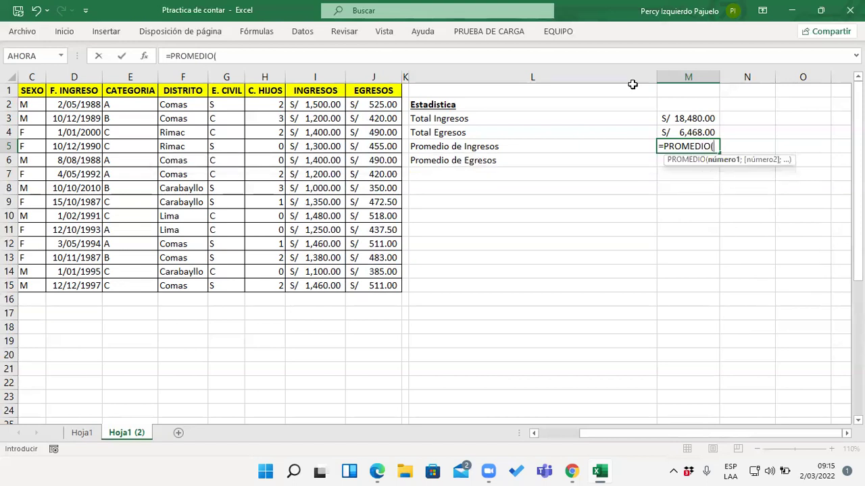
pyautogui.moveTo(327, 108)
pyautogui.mouseDown()
pyautogui.moveTo(331, 294)
pyautogui.moveTo(331, 286)
pyautogui.mouseUp()
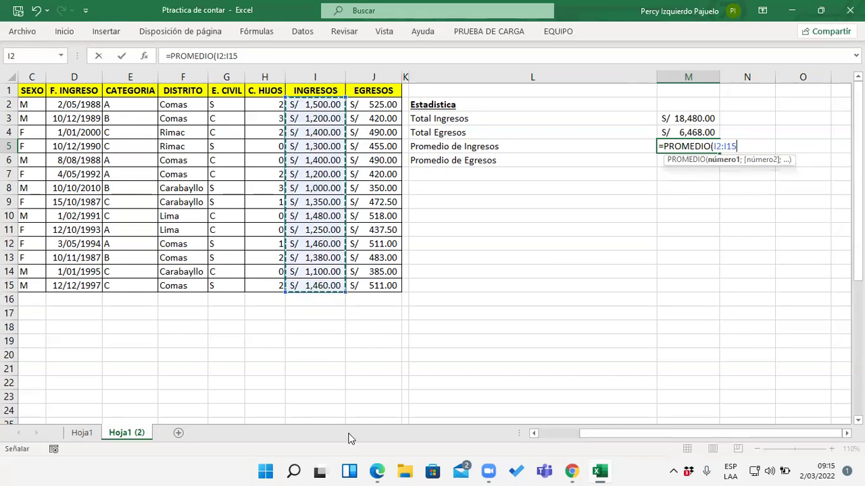
pyautogui.write(')')
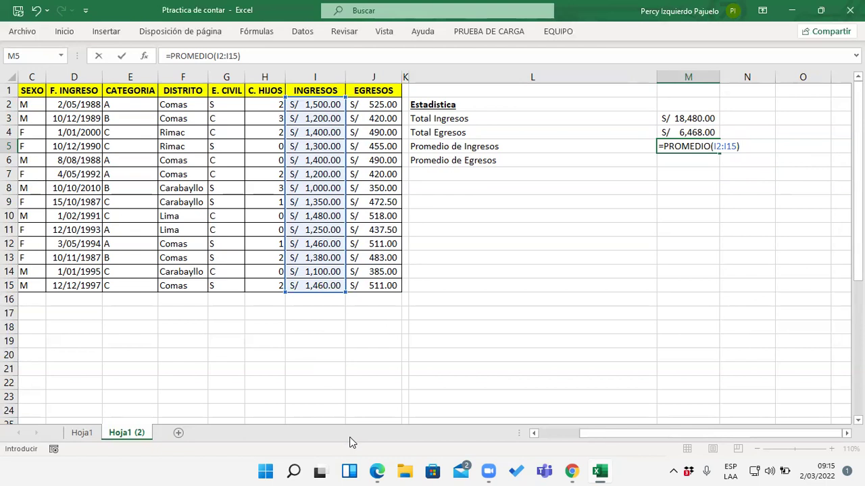
pyautogui.click(505, 107)
pyautogui.click(589, 77)
pyautogui.doubleClick(679, 146)
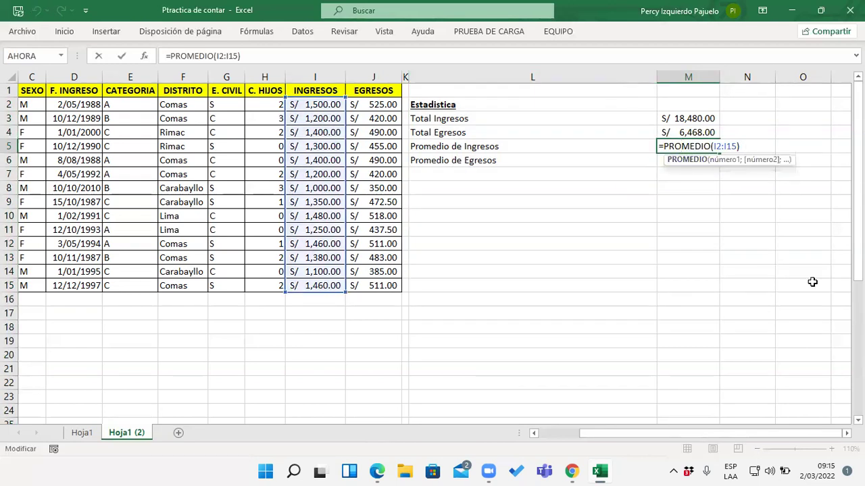
pyautogui.press('End')
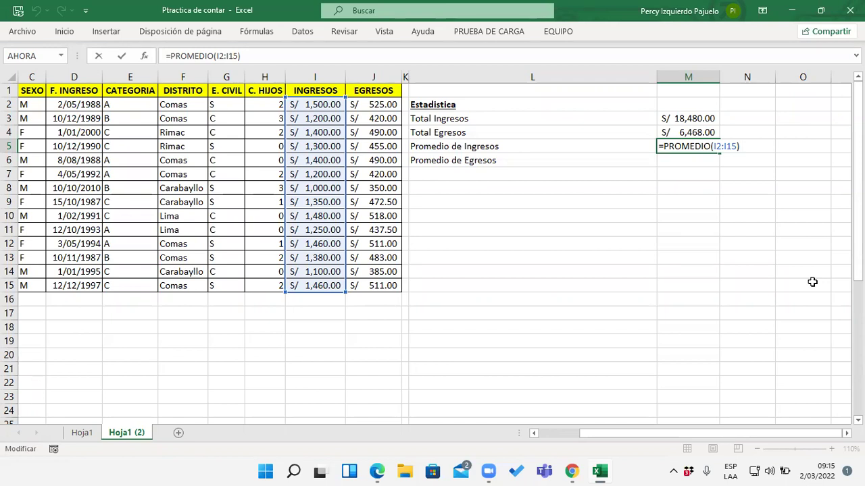
pyautogui.press('Return')
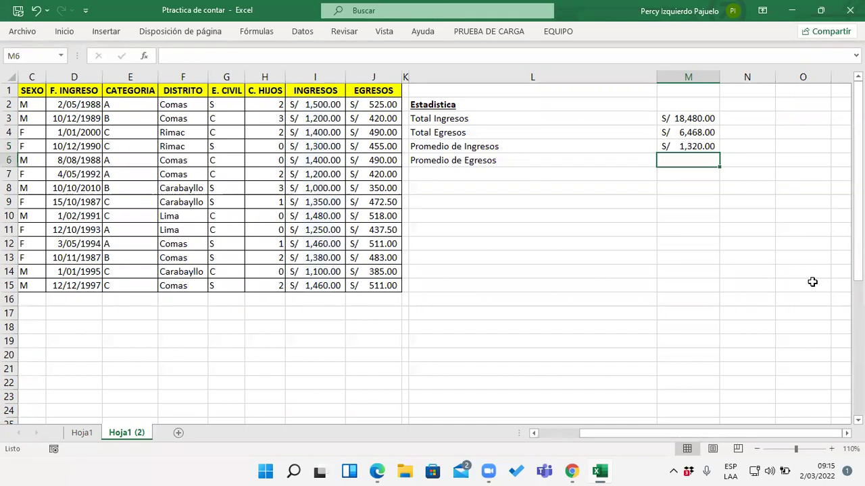
# Enter =PROMEDIO(J2:J15) in M6 so Promedio de Egresos shows S/ 462.00.
pyautogui.write('=PROMEDIO(')
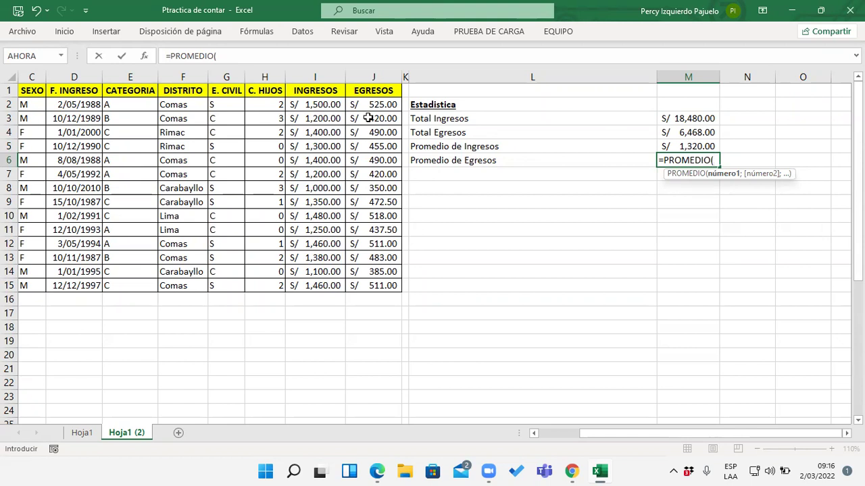
pyautogui.moveTo(368, 105); pyautogui.dragTo(381, 288)
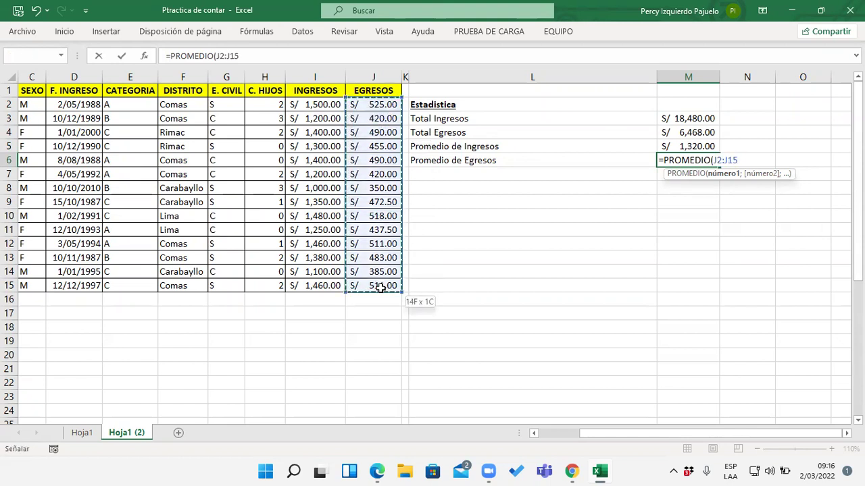
pyautogui.write(')')
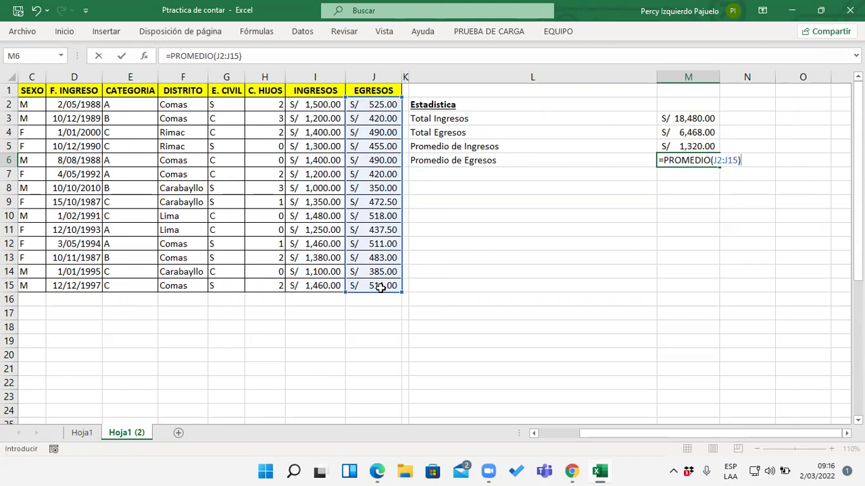
pyautogui.press('Return')
# Cancel a stray '<' entry in N7 and return toward column L.
pyautogui.press('Right')
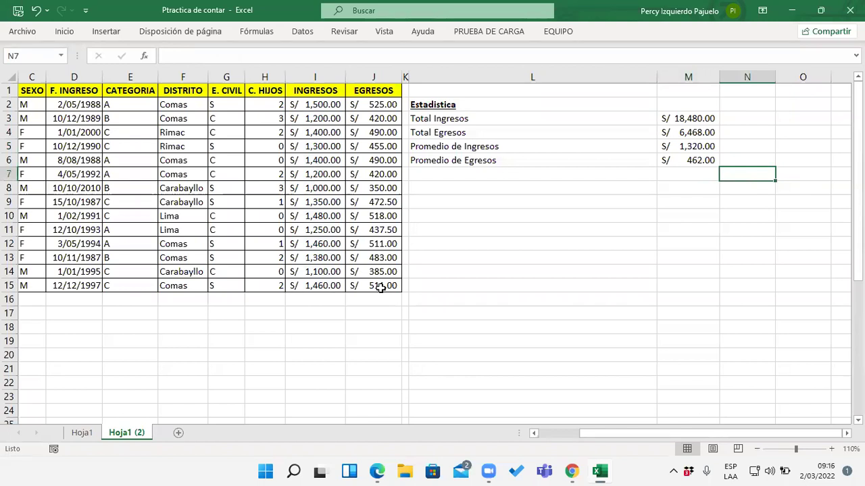
pyautogui.write('<')
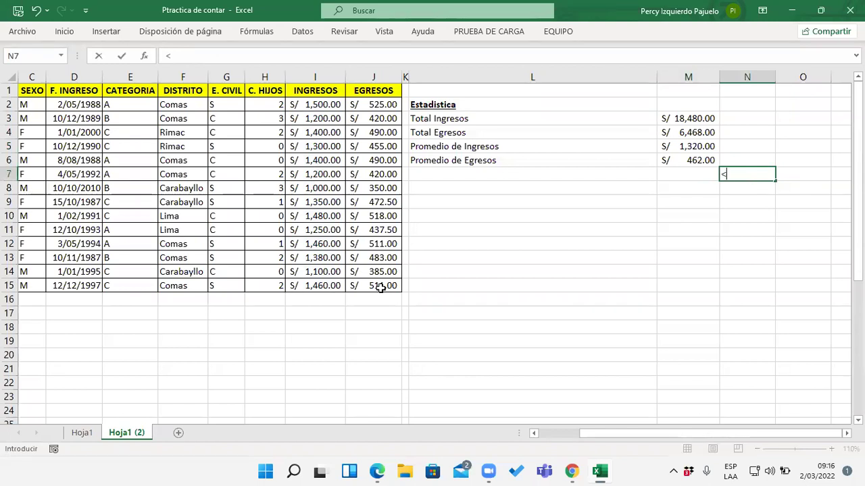
pyautogui.press('Escape')
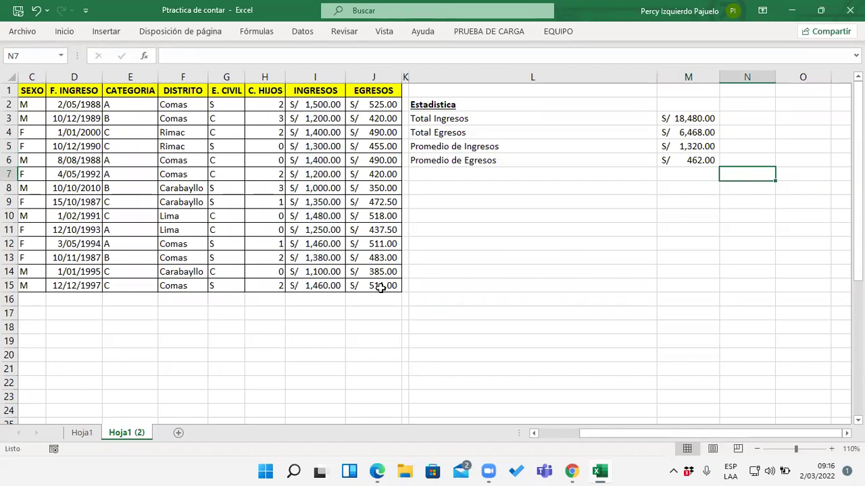
pyautogui.press('Left')
pyautogui.press('Left')
pyautogui.press('Left')
pyautogui.press('Right')
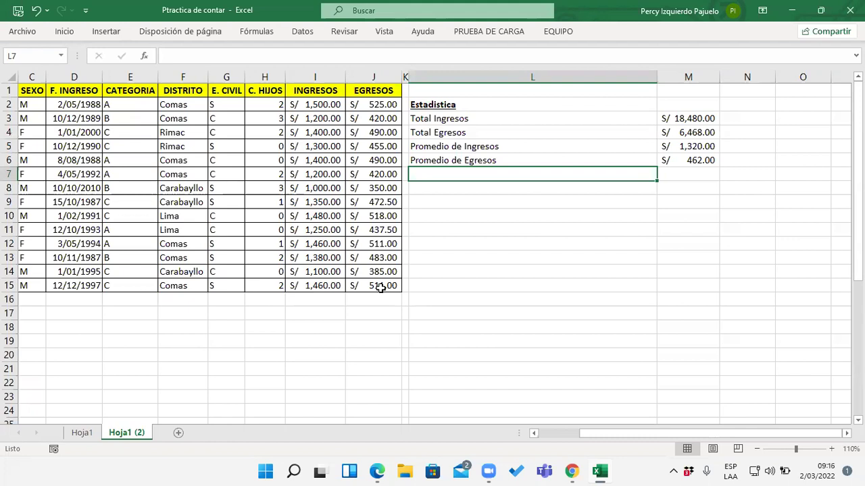
# Type 'Total ingresos de los que tienen la edad mayor a 35' in L7 and widen column L.
pyautogui.write('Total ingresos de')
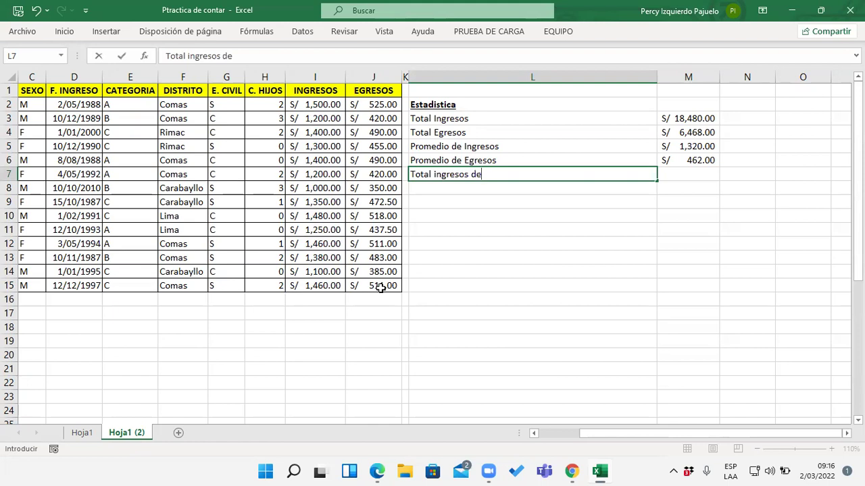
pyautogui.moveTo(616, 433); pyautogui.dragTo(566, 433)
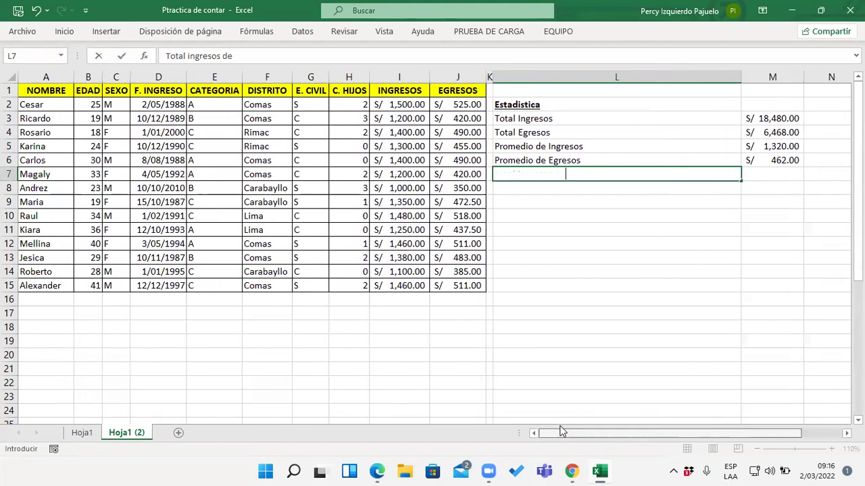
pyautogui.moveTo(737, 75); pyautogui.dragTo(684, 79)
pyautogui.doubleClick(599, 174)
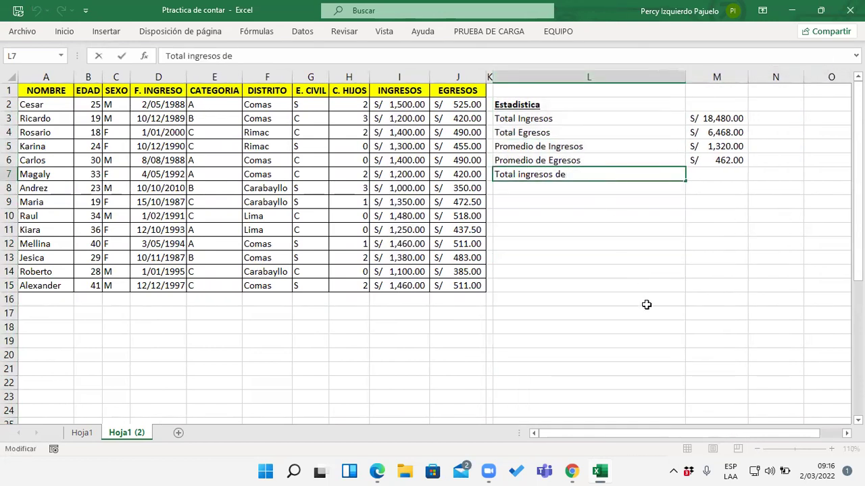
pyautogui.write('los que tienen ')
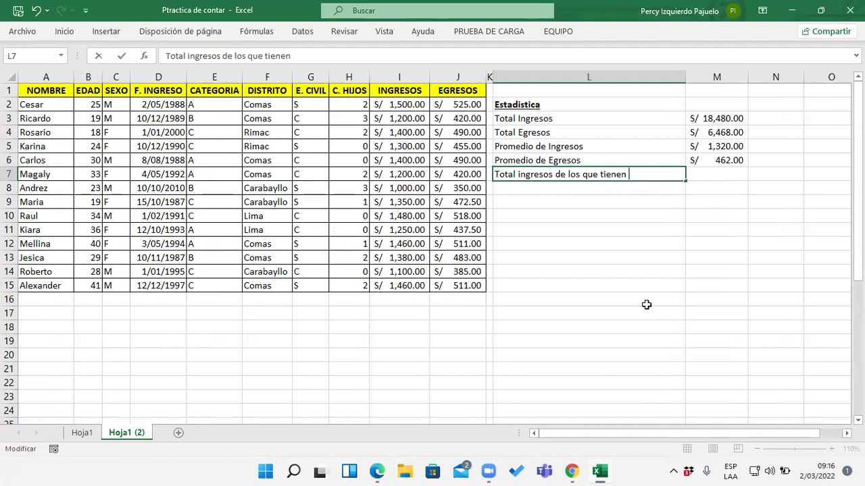
pyautogui.write('la edad')
pyautogui.write(' mayor a ')
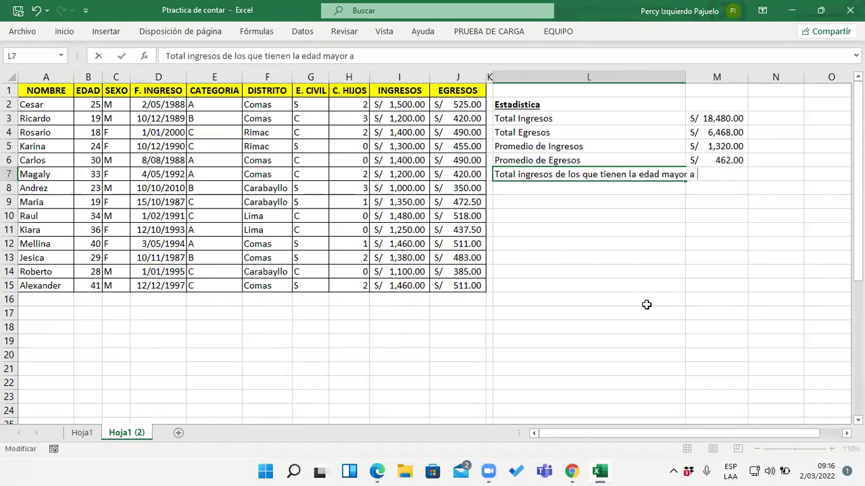
pyautogui.write('3')
pyautogui.write('5')
pyautogui.press('Return')
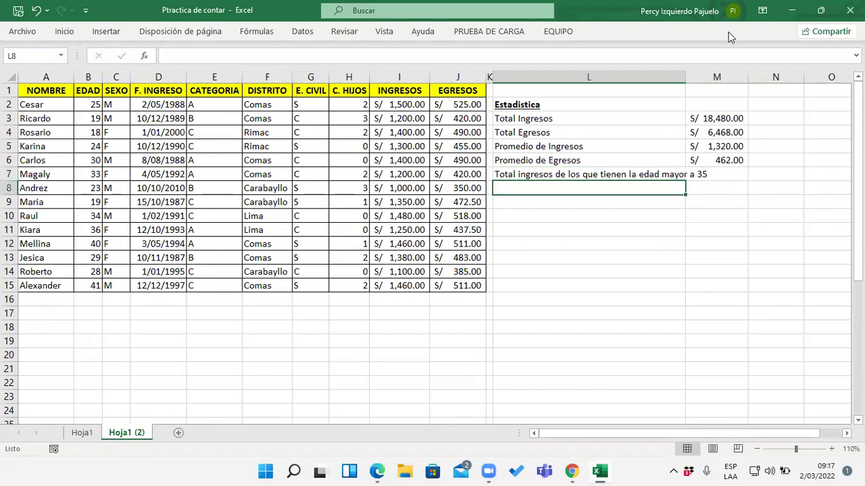
pyautogui.moveTo(685, 77); pyautogui.dragTo(720, 78)
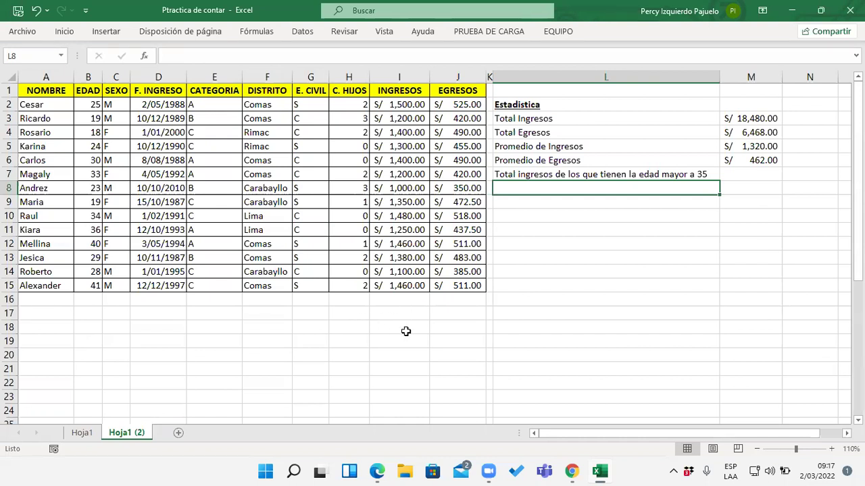
# Scan the EDAD column for people over 35, marking the 36-year-old's row.
pyautogui.click(338, 340)
pyautogui.click(344, 325)
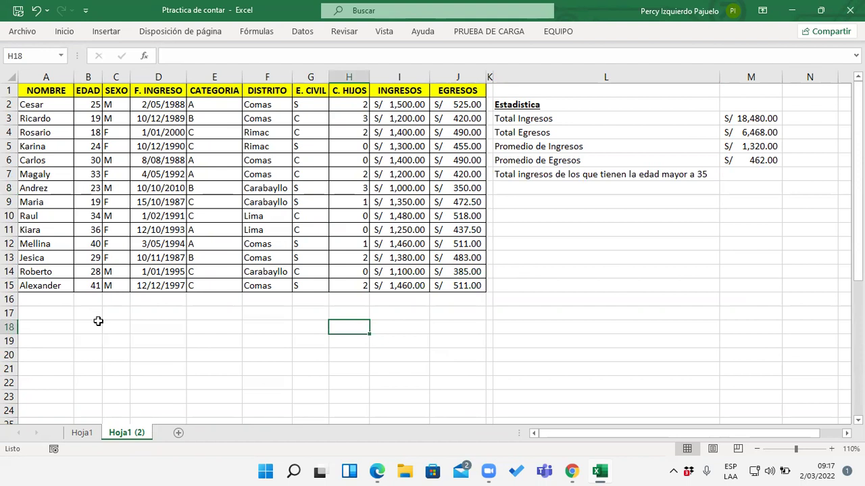
pyautogui.click(90, 104)
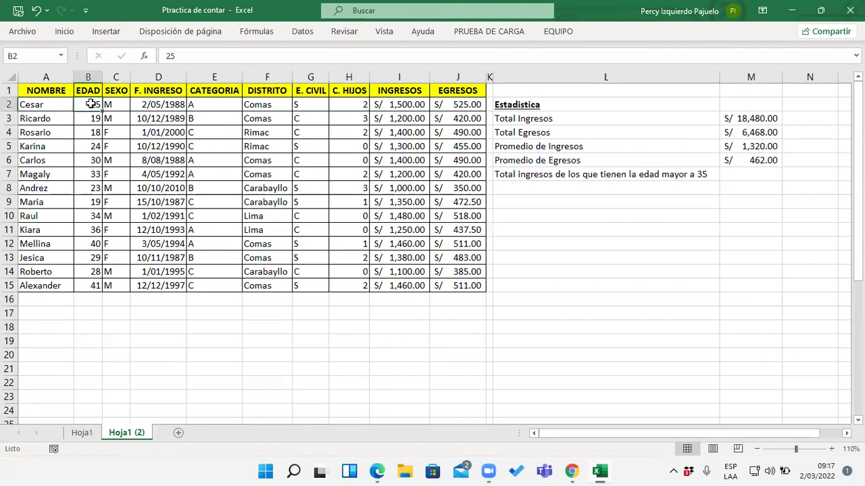
pyautogui.click(91, 119)
pyautogui.click(92, 133)
pyautogui.click(94, 147)
pyautogui.click(93, 160)
pyautogui.click(93, 174)
pyautogui.click(92, 189)
pyautogui.click(95, 202)
pyautogui.click(95, 215)
pyautogui.moveTo(92, 230); pyautogui.dragTo(416, 228)
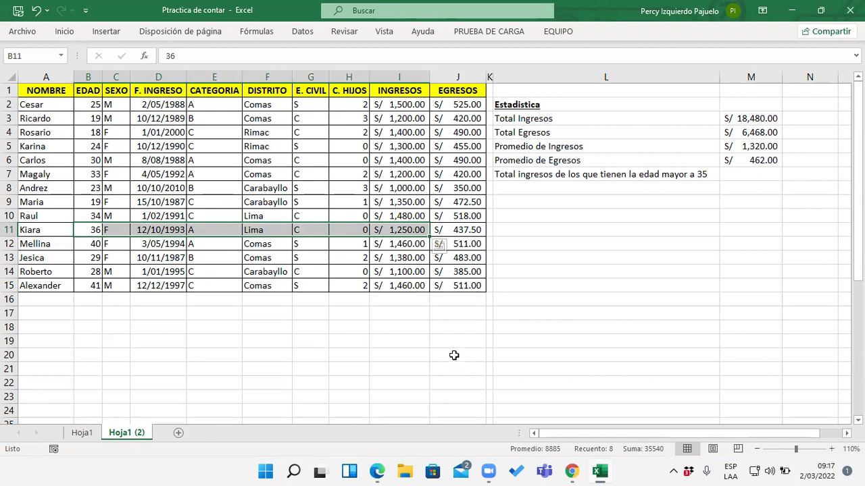
# Enter the over-35 incomes 1250, 1460 and 1460 into J18, J19 and J20.
pyautogui.click(450, 328)
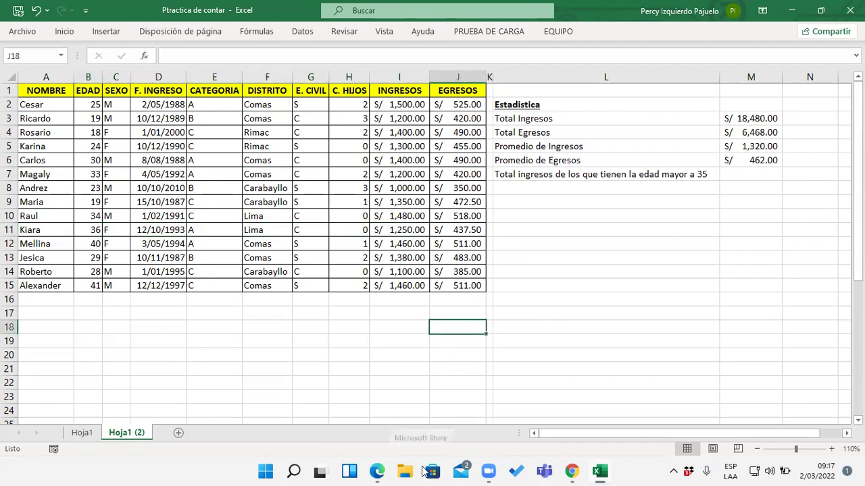
pyautogui.write('1250')
pyautogui.press('Return')
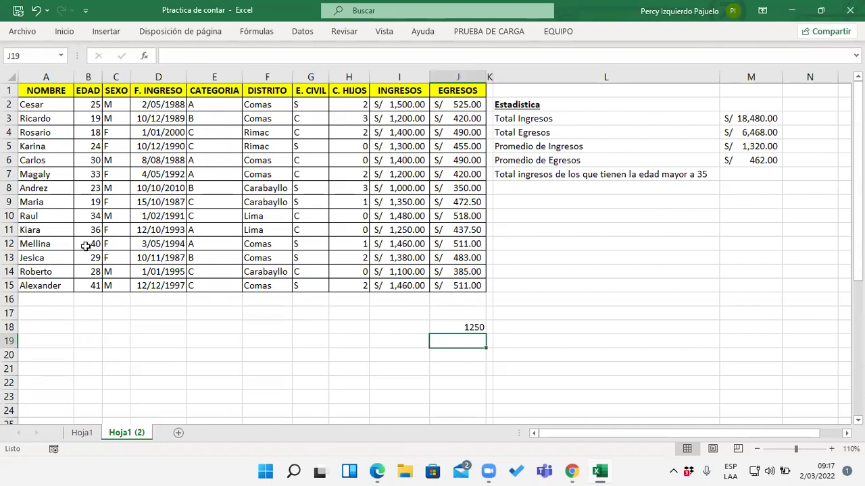
pyautogui.moveTo(86, 246); pyautogui.dragTo(391, 239)
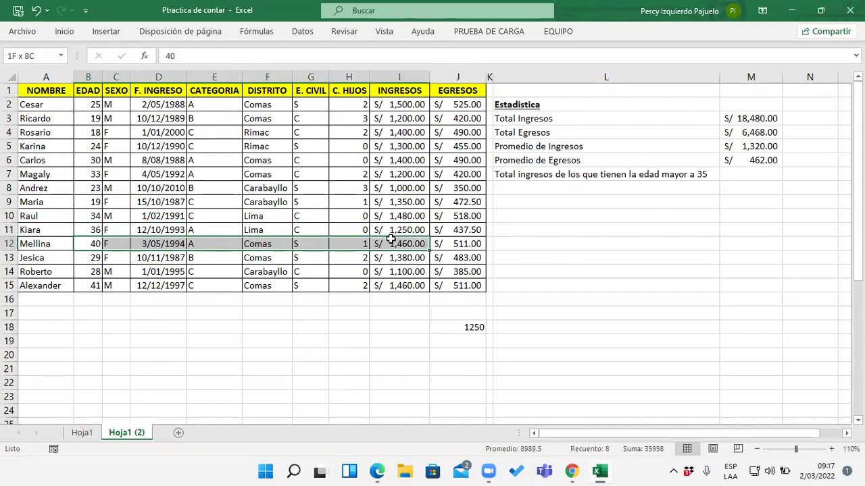
pyautogui.click(454, 341)
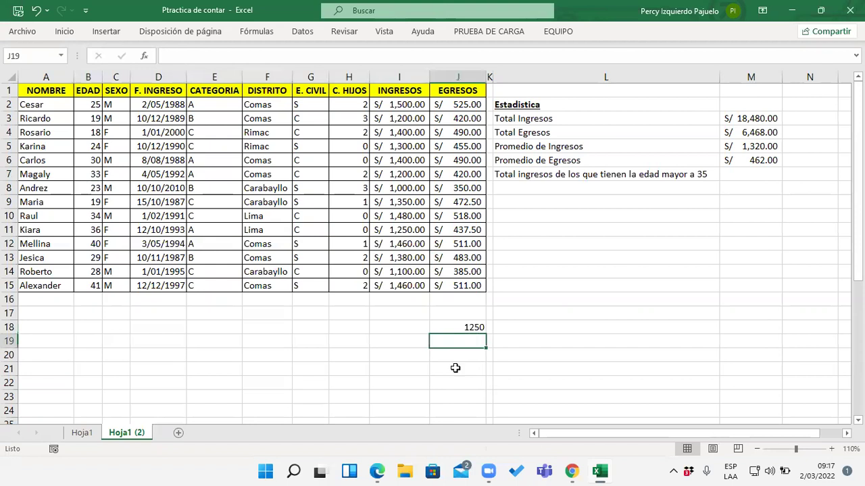
pyautogui.write('1460')
pyautogui.press('Return')
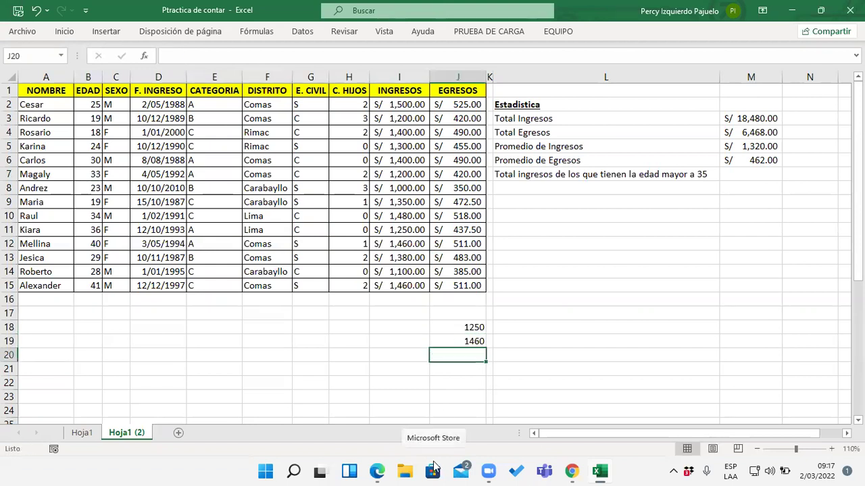
pyautogui.moveTo(97, 285); pyautogui.dragTo(416, 285)
pyautogui.click(473, 356)
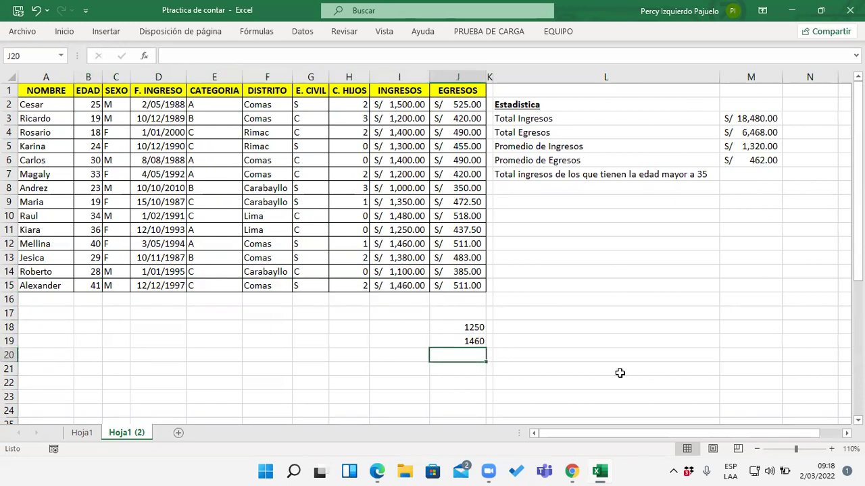
pyautogui.write('1460')
pyautogui.press('Return')
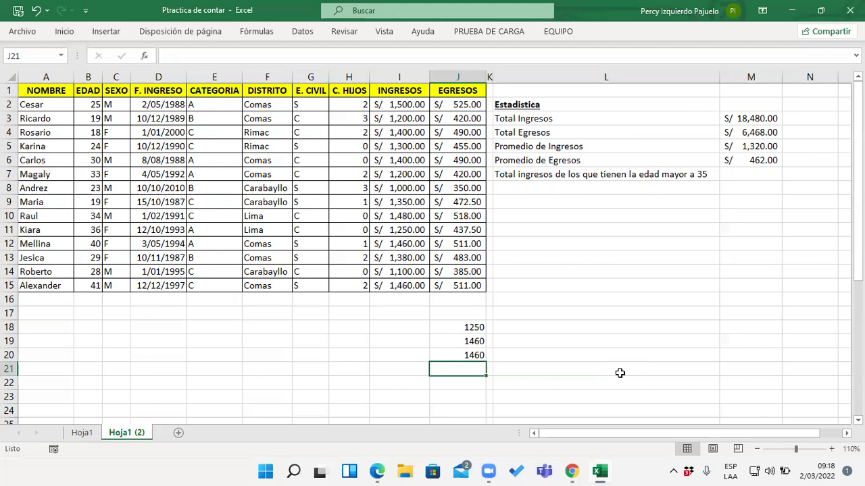
pyautogui.write('=Suma(')
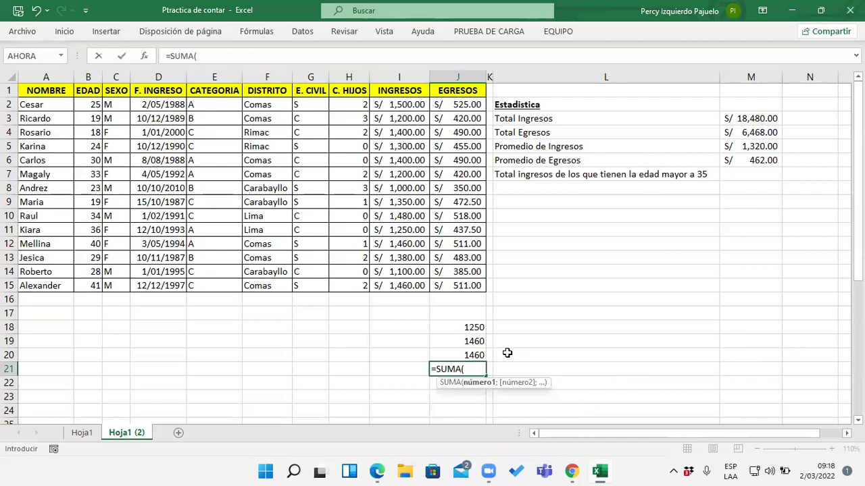
# Complete =SUMA(J18:J20) in J21 to get 4170, then reselect J21 to show its formula.
pyautogui.moveTo(480, 327); pyautogui.dragTo(480, 349)
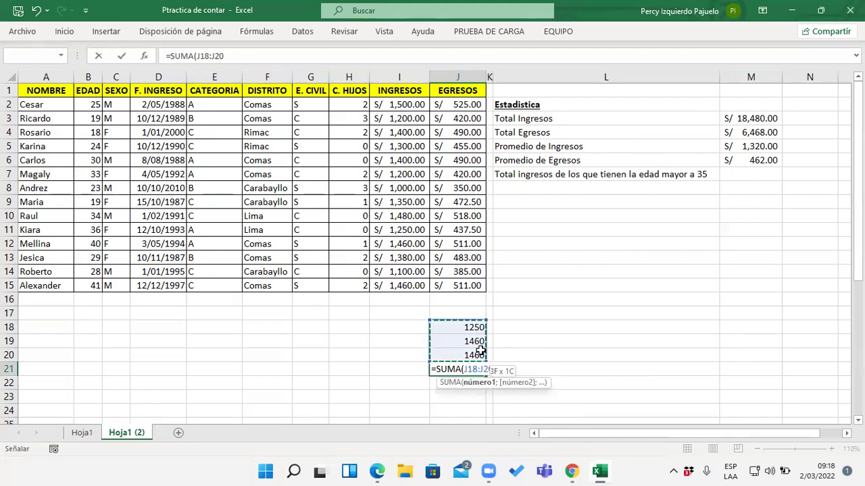
pyautogui.write(')')
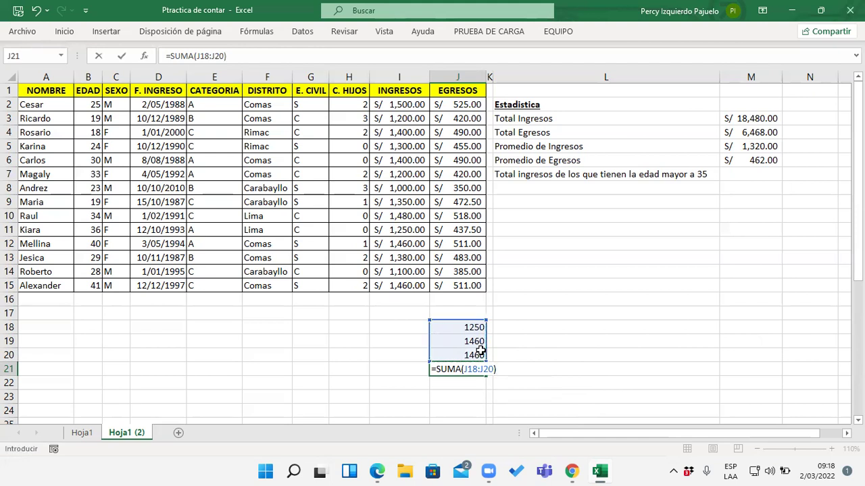
pyautogui.press('Return')
pyautogui.press('Up')
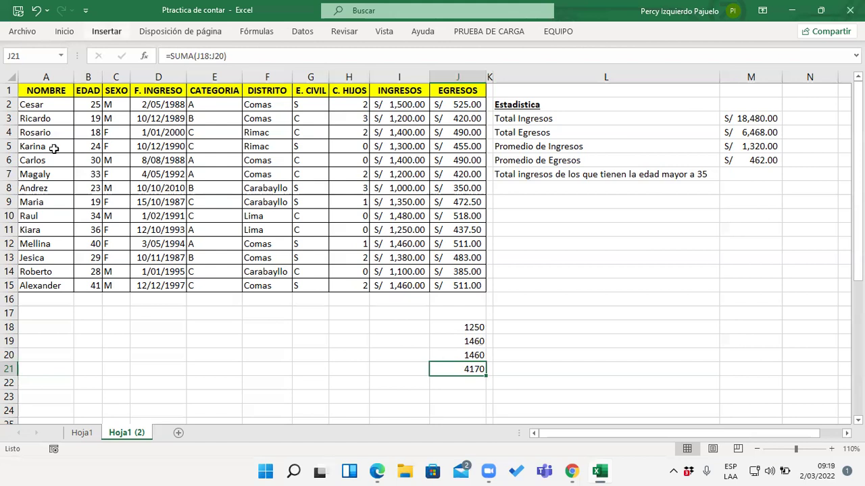
# Minimize Excel and open the 'Microsoft Excel Lunes y Miercoles' notes file in Notepad.
pyautogui.click(791, 11)
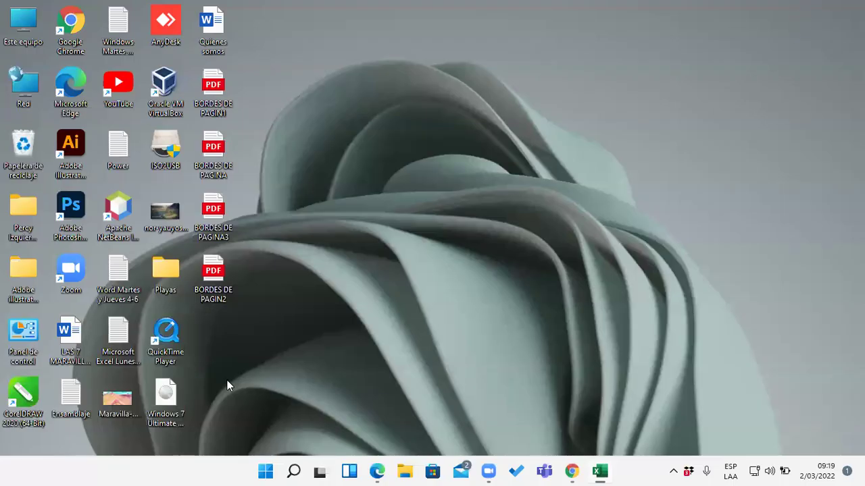
pyautogui.click(118, 335)
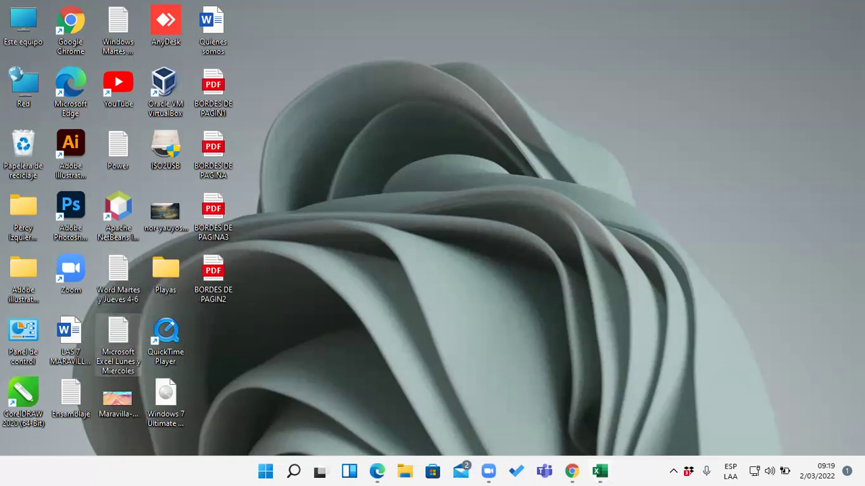
pyautogui.doubleClick(119, 345)
# Scroll down to the blank end of the notes.
pyautogui.moveTo(818, 125)
pyautogui.mouseDown()
pyautogui.moveTo(826, 287)
pyautogui.moveTo(801, 436)
pyautogui.moveTo(795, 360)
pyautogui.moveTo(798, 399)
pyautogui.mouseUp()
pyautogui.scroll(-3, 797, 406)
pyautogui.scroll(-3, 795, 413)
pyautogui.scroll(2, 791, 425)
pyautogui.scroll(1, 791, 415)
pyautogui.scroll(-2, 791, 411)
pyautogui.scroll(-4, 780, 426)
pyautogui.scroll(-3, 776, 435)
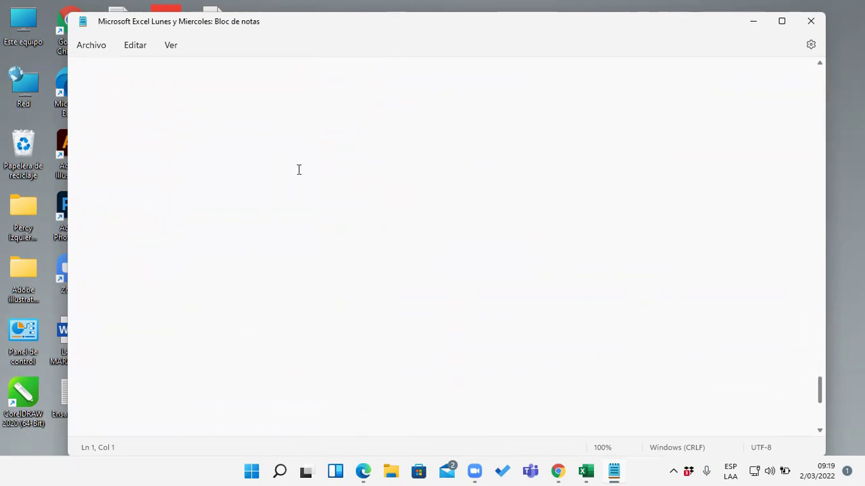
# Add the heading '5. FUNCION SUMAR.SI' with a dashed underline and the description 'Permite sumar segun el criterio colocado en la funcion.'.
pyautogui.click(146, 100)
pyautogui.write('5')
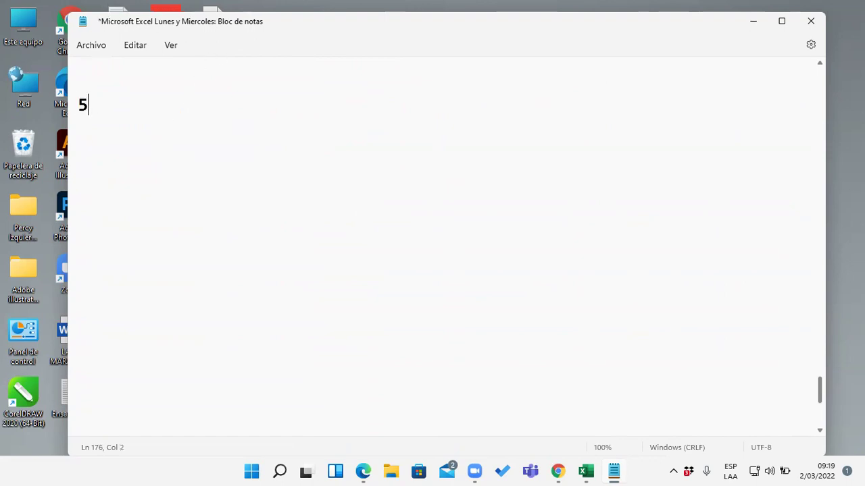
pyautogui.write('. FUNCION SUMAR.SI')
pyautogui.press('Return')
pyautogui.write('-------------------')
pyautogui.press('Return')
pyautogui.write('Permite suma')
pyautogui.press('BackSpace')
pyautogui.write('r')
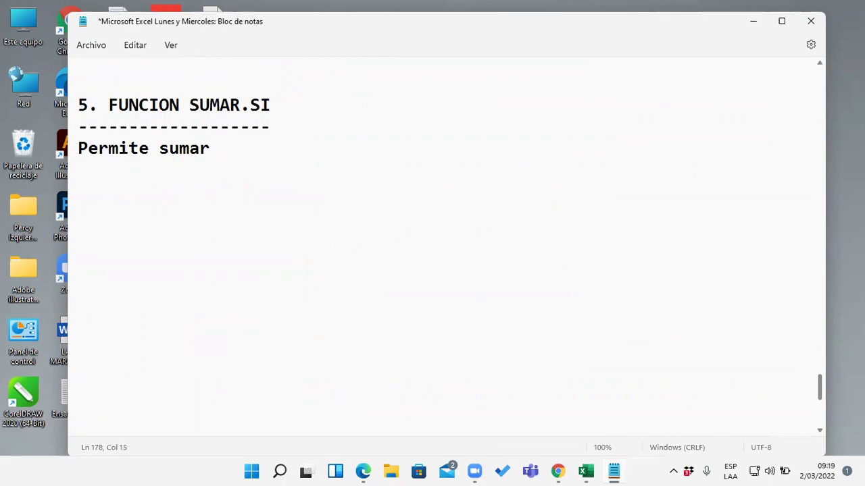
pyautogui.write(' segun el criterio colocado en la funcion.')
# Write the syntax line =SUMAR.SI(Rango;"Criterio";Rango_suma) below the description.
pyautogui.press('Return')
pyautogui.press('Return')
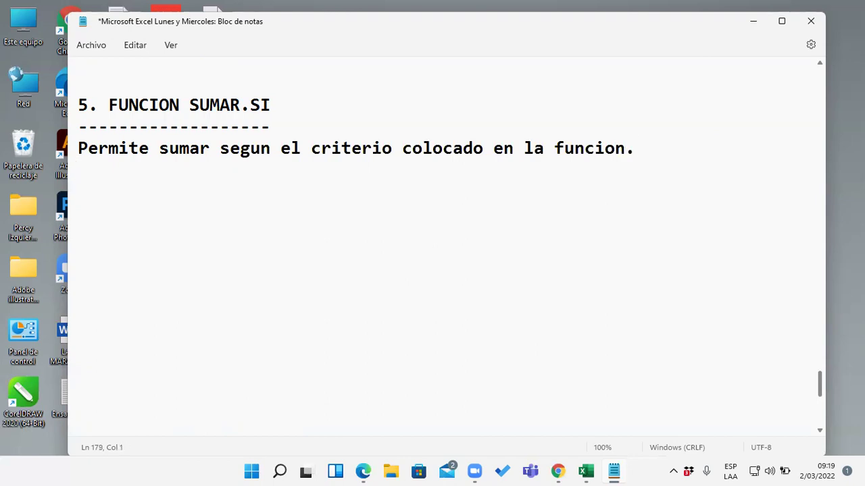
pyautogui.write('=')
pyautogui.write('SUMAR.SI(')
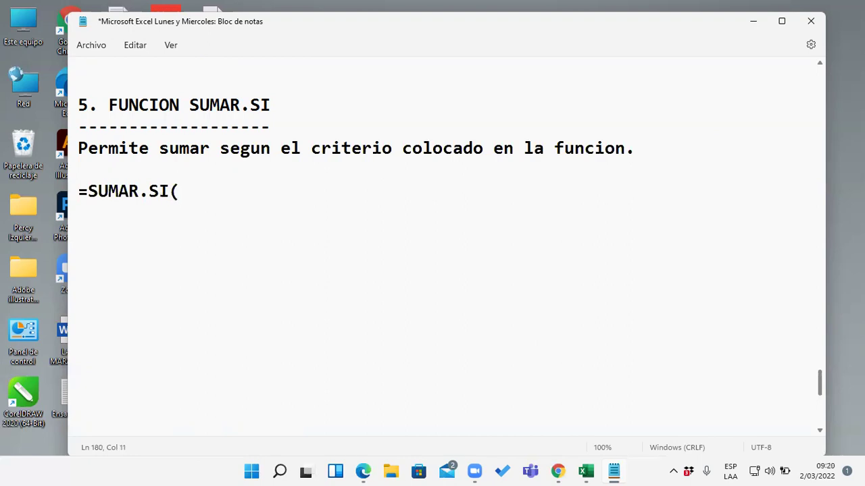
pyautogui.write('Rango;')
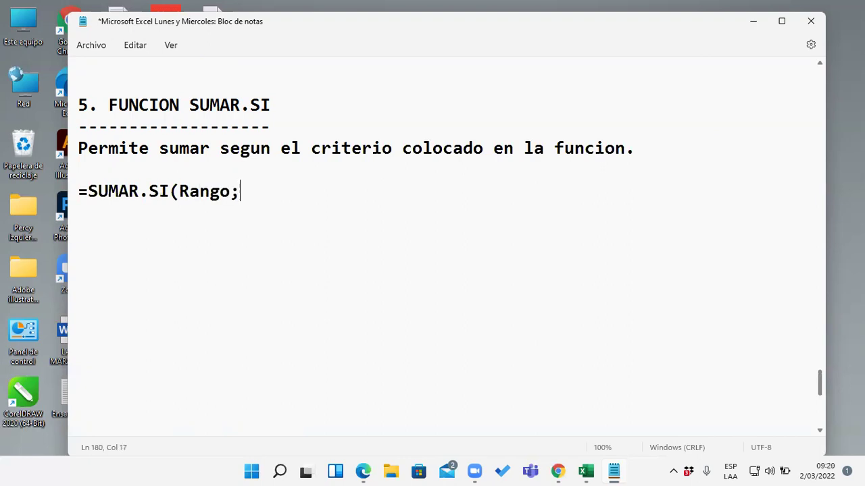
pyautogui.write('"Criterio";')
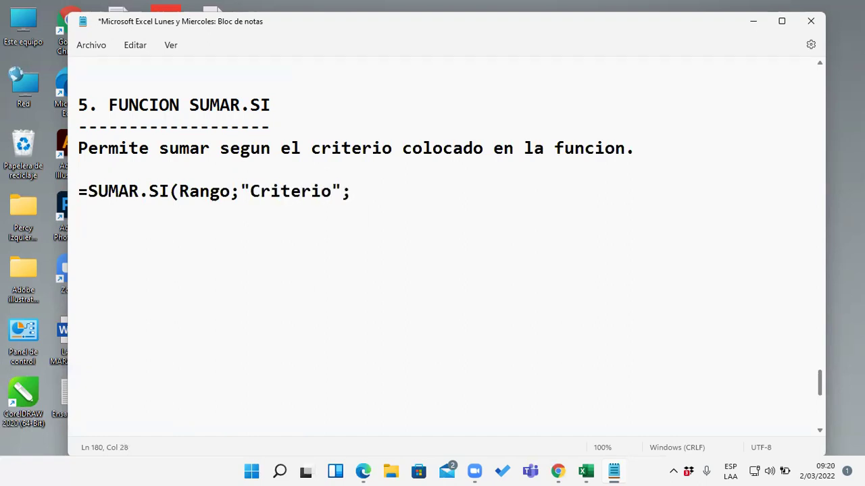
pyautogui.write('Rango')
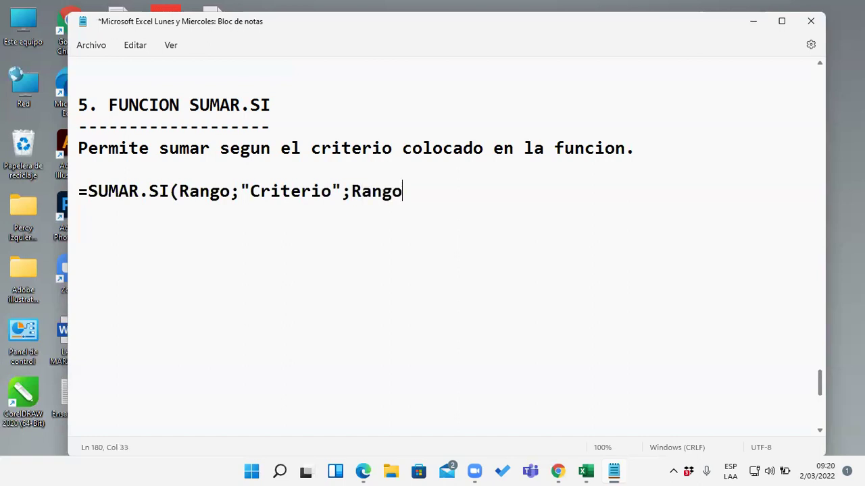
pyautogui.write('_suma)')
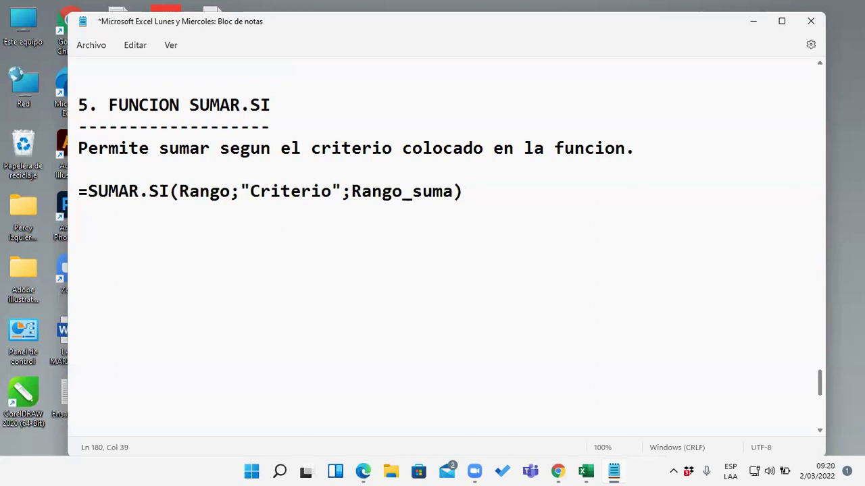
pyautogui.moveTo(170, 192); pyautogui.dragTo(235, 193)
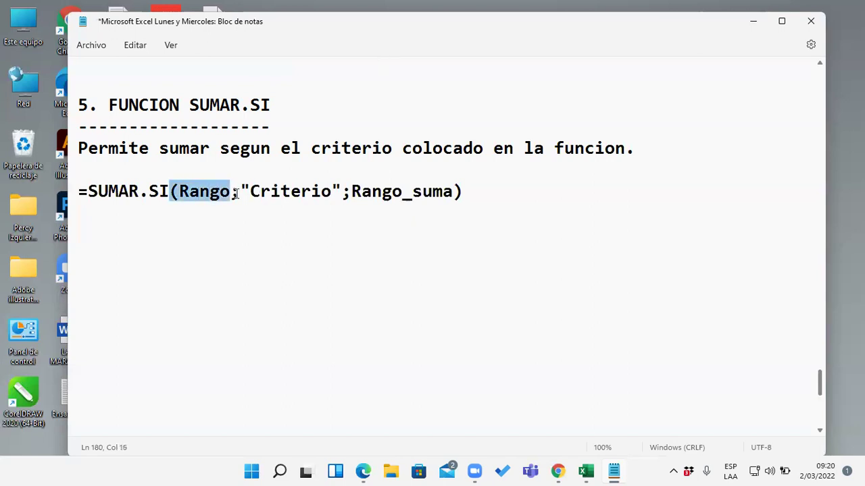
pyautogui.moveTo(241, 193); pyautogui.dragTo(340, 196)
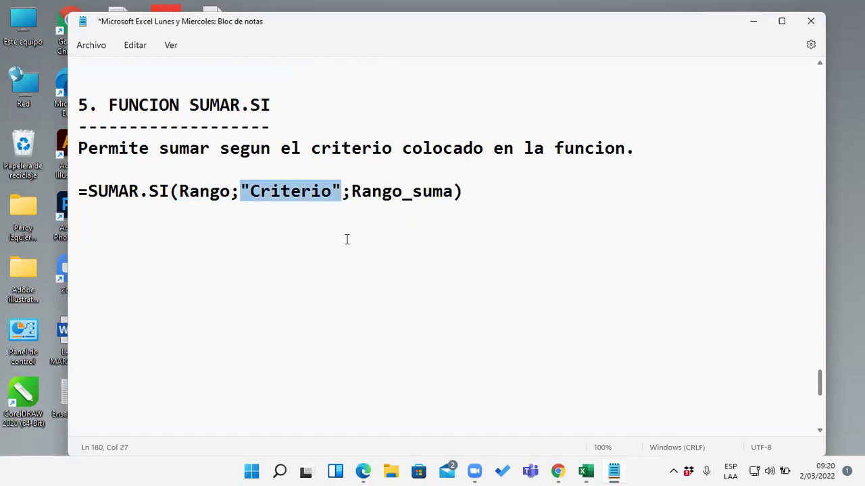
pyautogui.moveTo(351, 193); pyautogui.dragTo(452, 194)
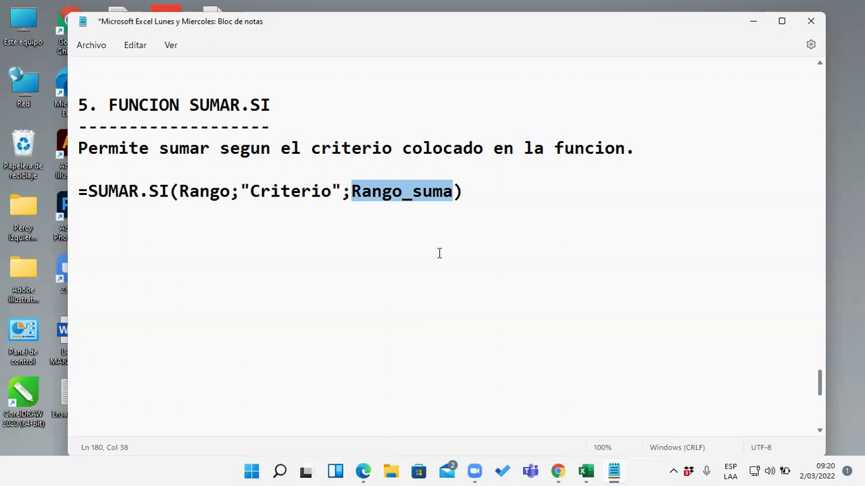
pyautogui.press('Right')
pyautogui.press('Right')
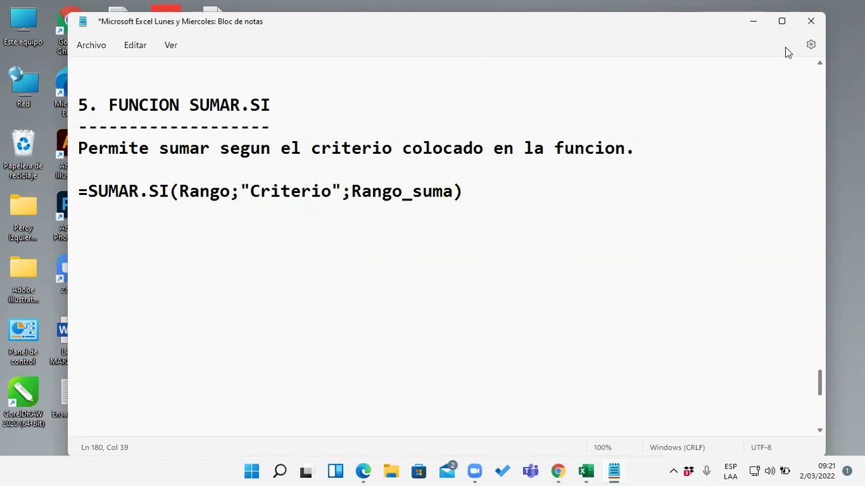
# Return to the Excel workbook and clear the scratch numbers in J18:J21.
pyautogui.click(758, 25)
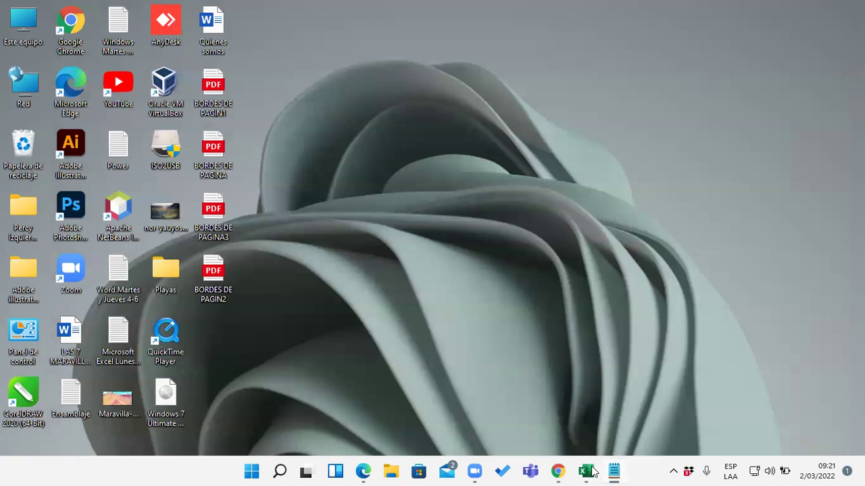
pyautogui.click(586, 471)
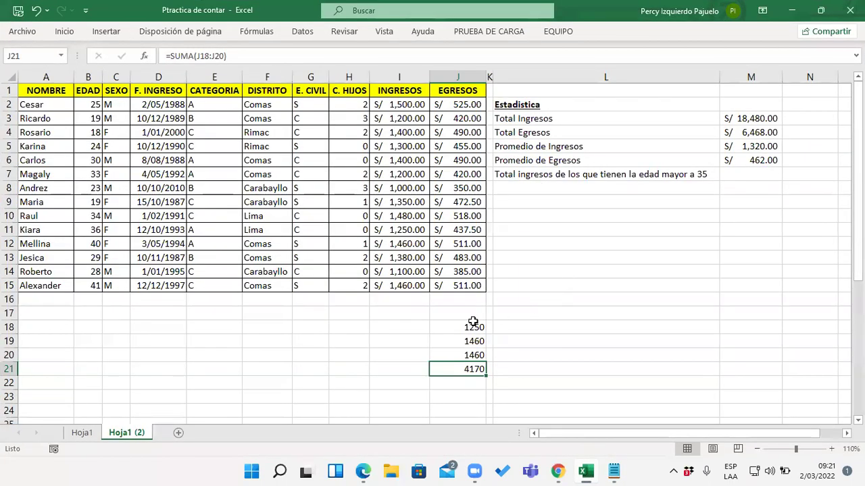
pyautogui.moveTo(473, 323); pyautogui.dragTo(479, 387)
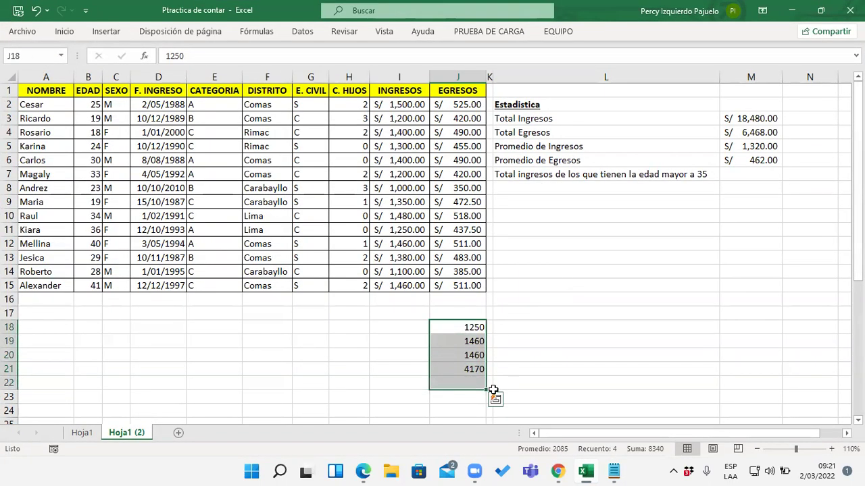
pyautogui.press('Delete')
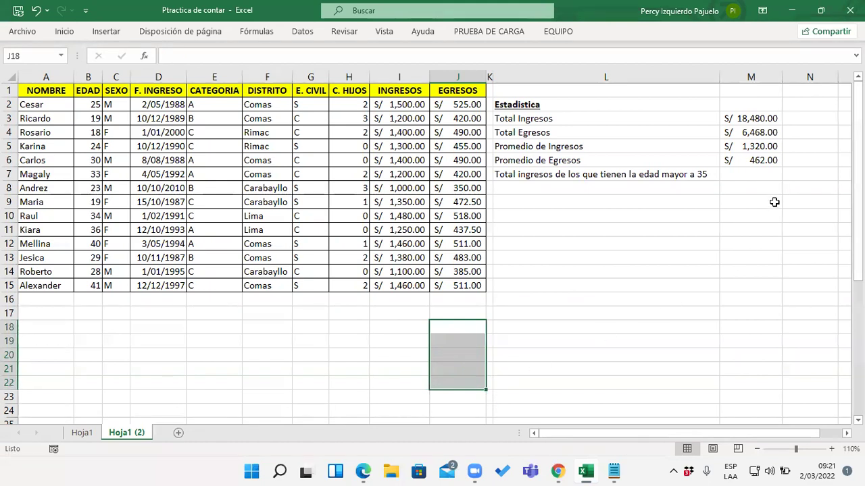
# Select M7 beside the over-35 label and narrow column L slightly.
pyautogui.click(771, 202)
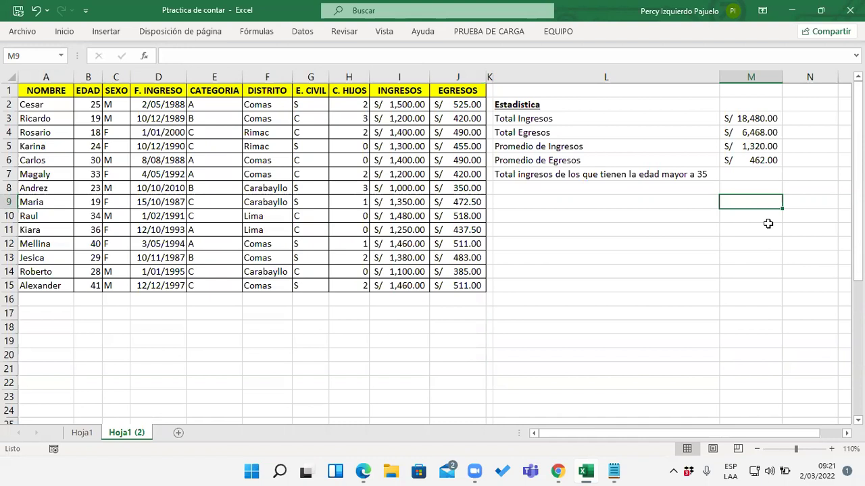
pyautogui.press('Up')
pyautogui.press('Up')
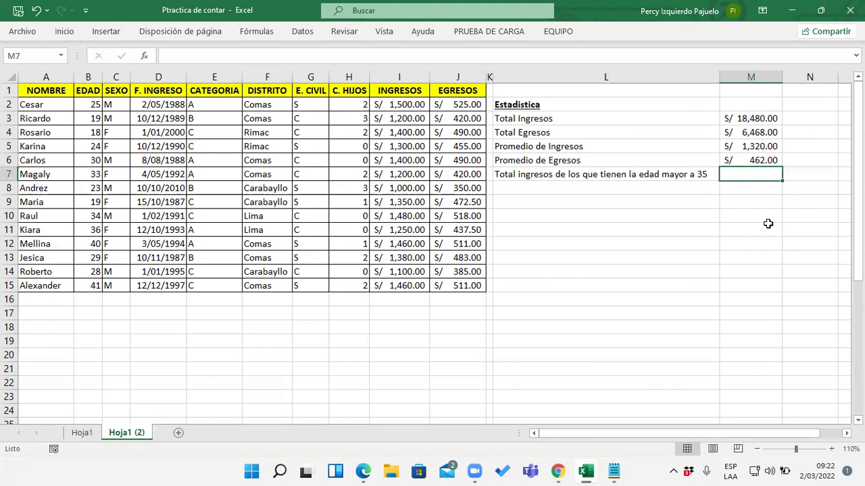
pyautogui.moveTo(720, 74); pyautogui.dragTo(712, 75)
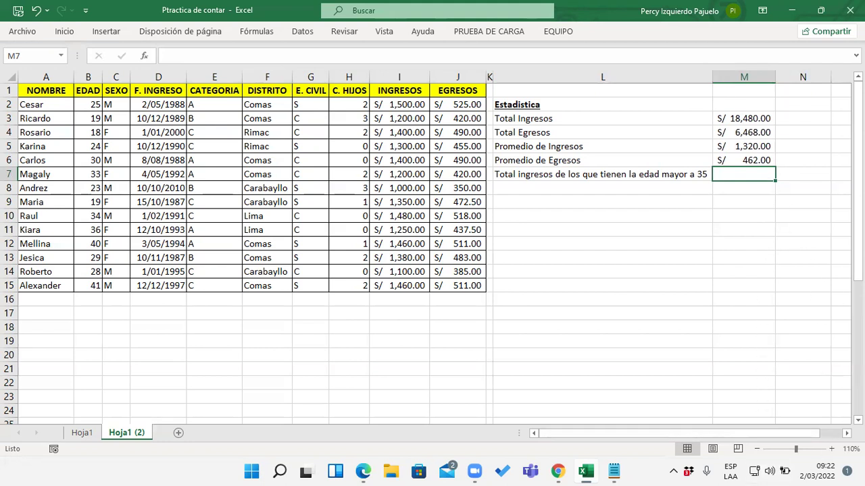
# In M7 enter =SUMAR.SI(B2:B15;">35";I2:I15), choosing SUMAR.SI from the suggestions.
pyautogui.hscroll(1, 435, 255)
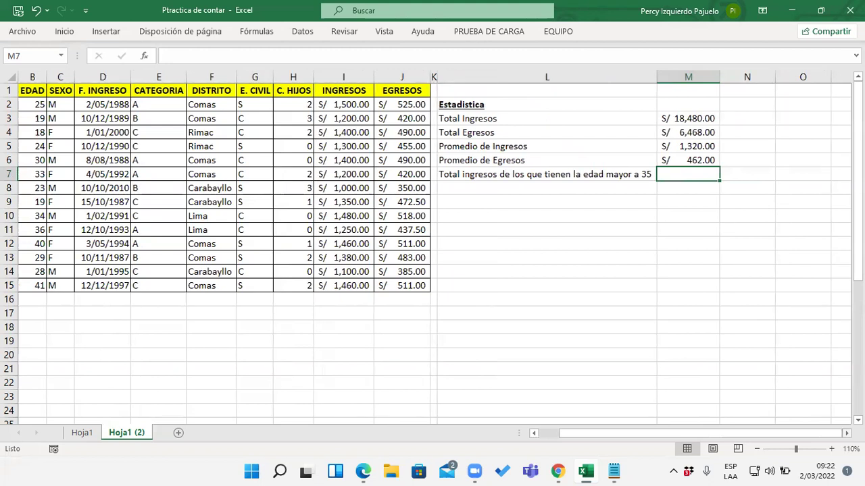
pyautogui.write('=SUMA')
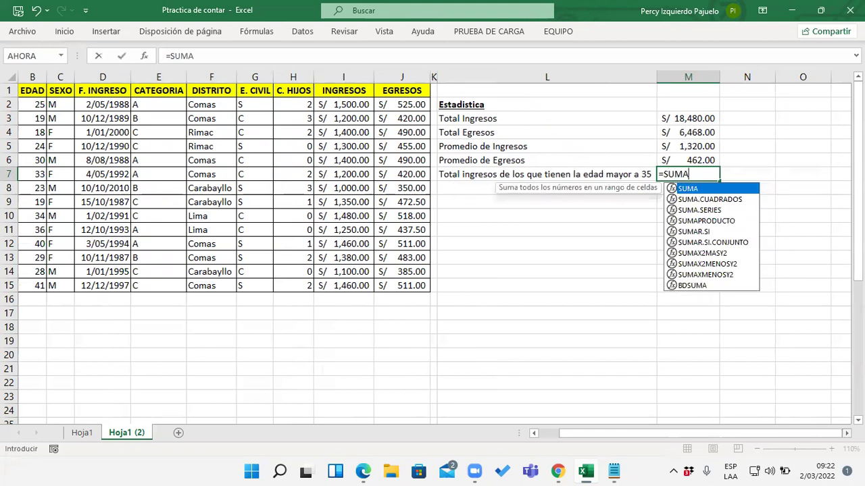
pyautogui.press('Down')
pyautogui.press('Down')
pyautogui.press('Down')
pyautogui.press('Down')
pyautogui.press('Tab')
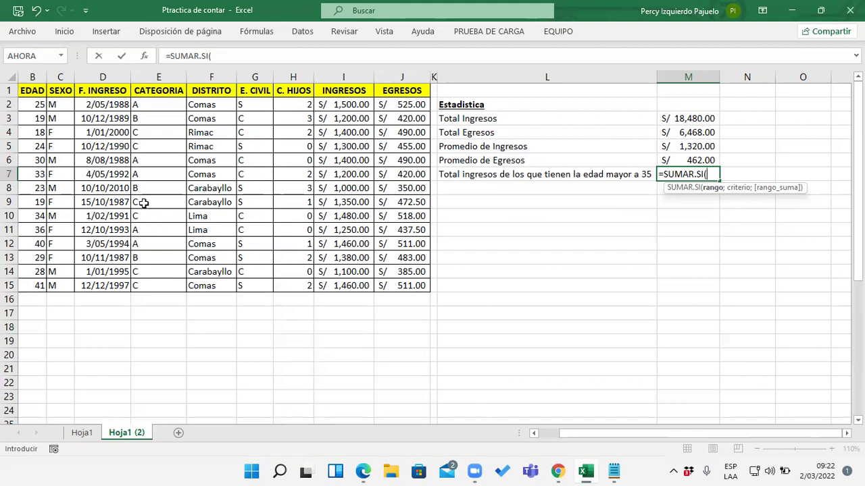
pyautogui.moveTo(37, 105); pyautogui.dragTo(31, 285)
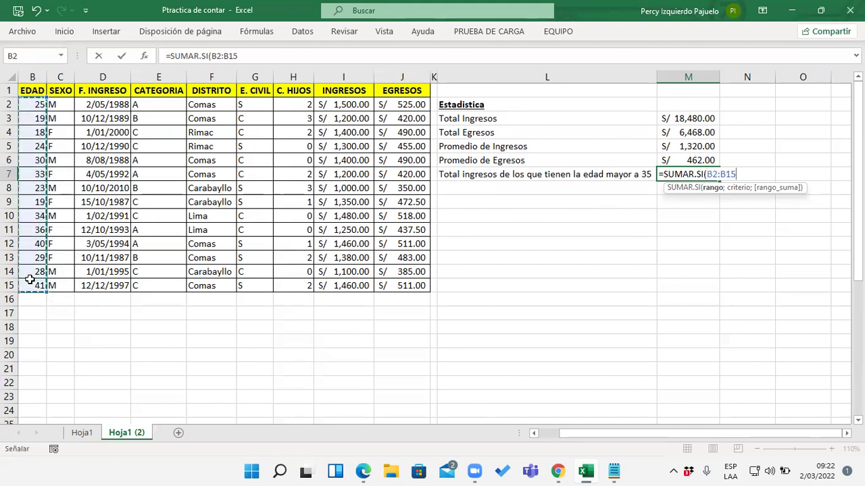
pyautogui.write(';')
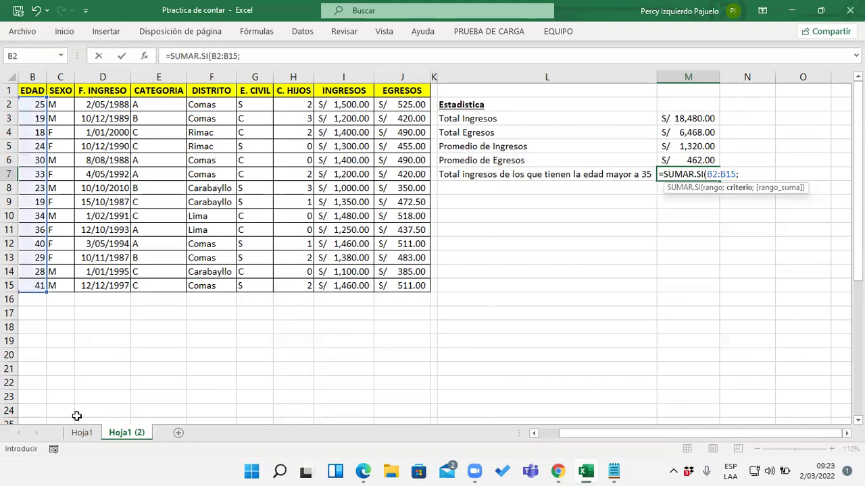
pyautogui.write('">35"')
pyautogui.write(';')
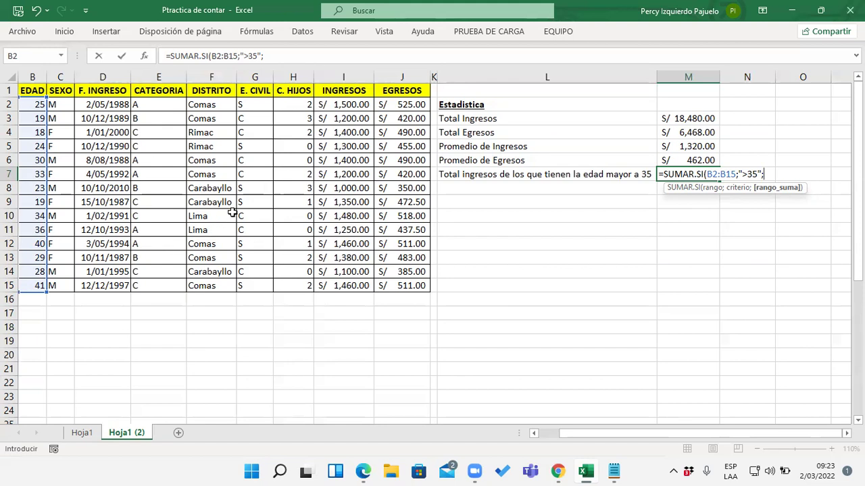
pyautogui.moveTo(349, 104); pyautogui.dragTo(357, 287)
pyautogui.write(')')
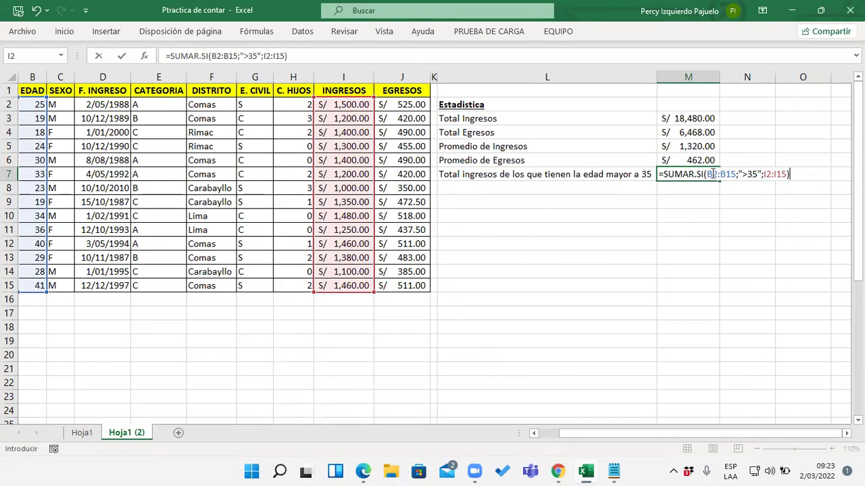
# Check the formula's range arguments and commit it so M7 shows 4170.
pyautogui.click(712, 174)
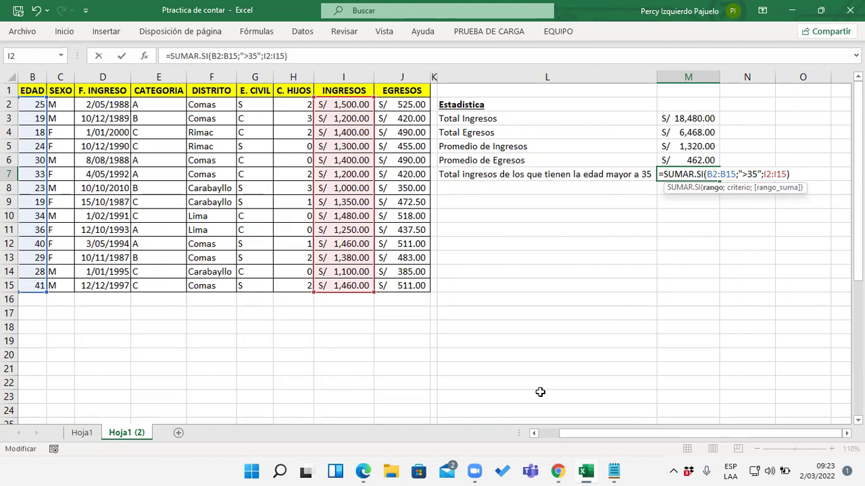
pyautogui.click(799, 175)
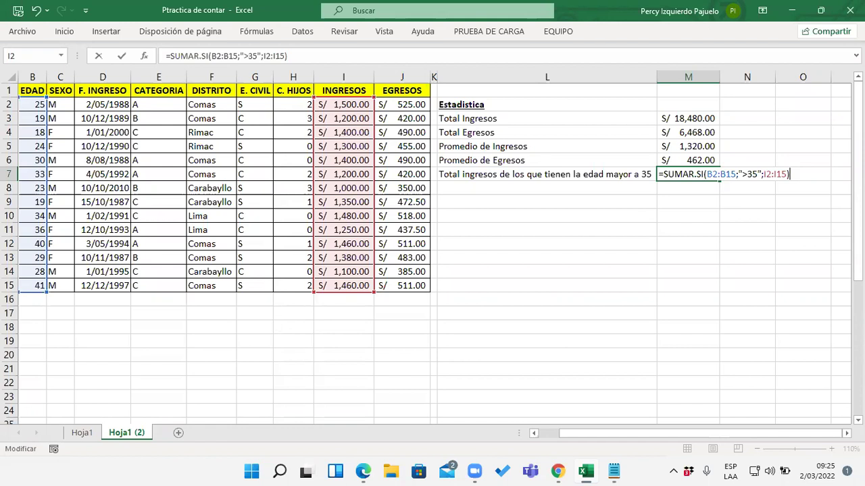
pyautogui.press('Return')
pyautogui.click(688, 174)
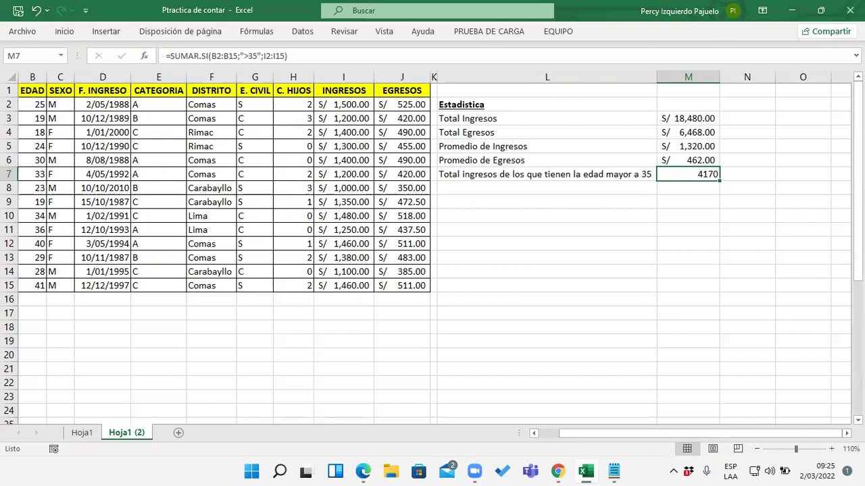
# Reopen M7's SUMAR.SI formula, review its ranges, and confirm it again with 4170.
pyautogui.press('F2')
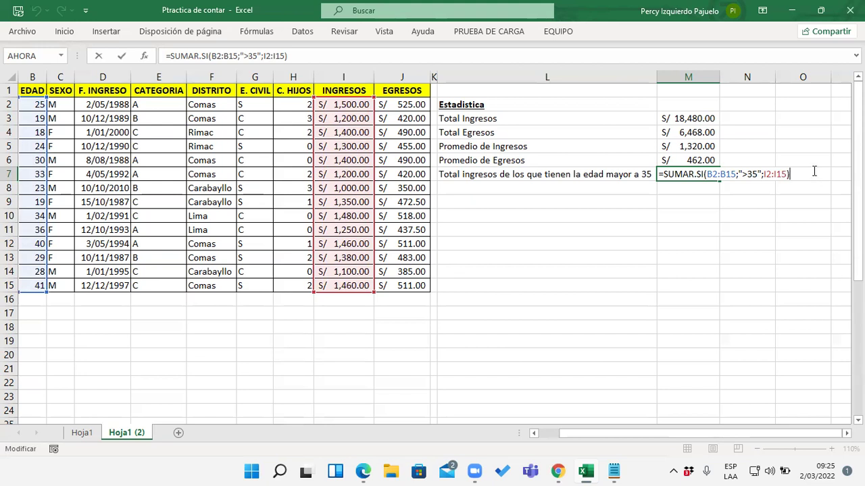
pyautogui.click(720, 175)
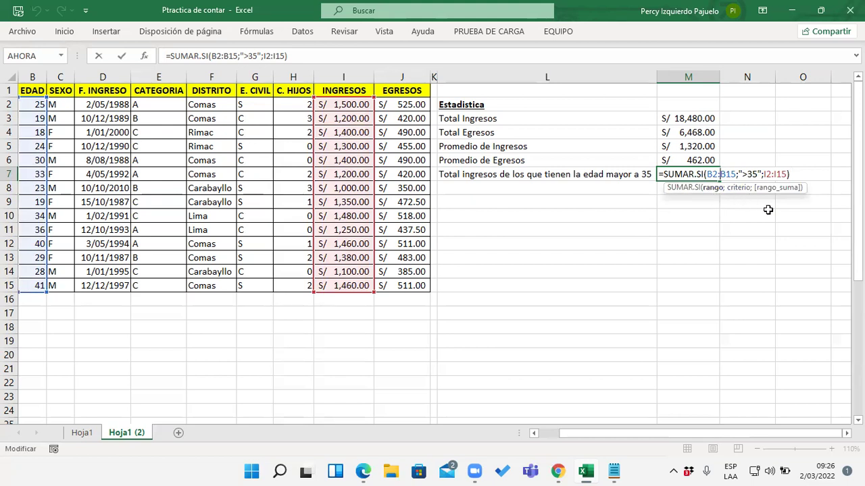
pyautogui.click(793, 175)
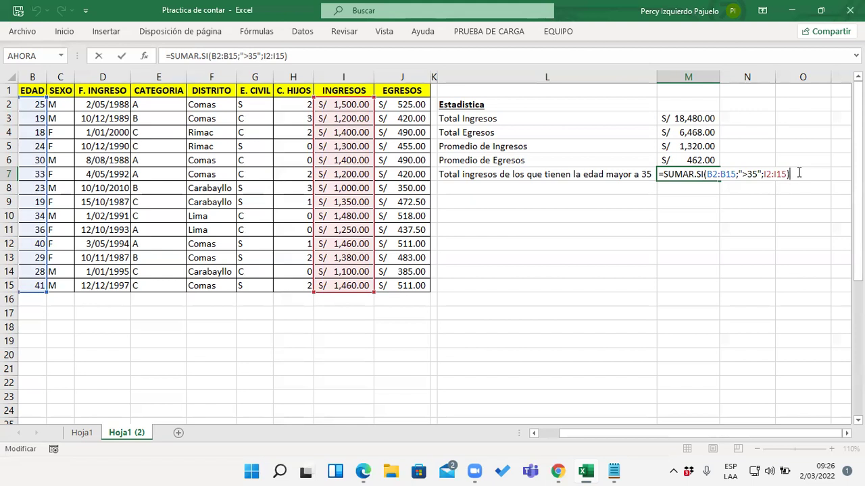
pyautogui.press('Return')
# Enter the L8 label 'Total ingresos de los que tienen la edad menor o igual a35'.
pyautogui.press('Left')
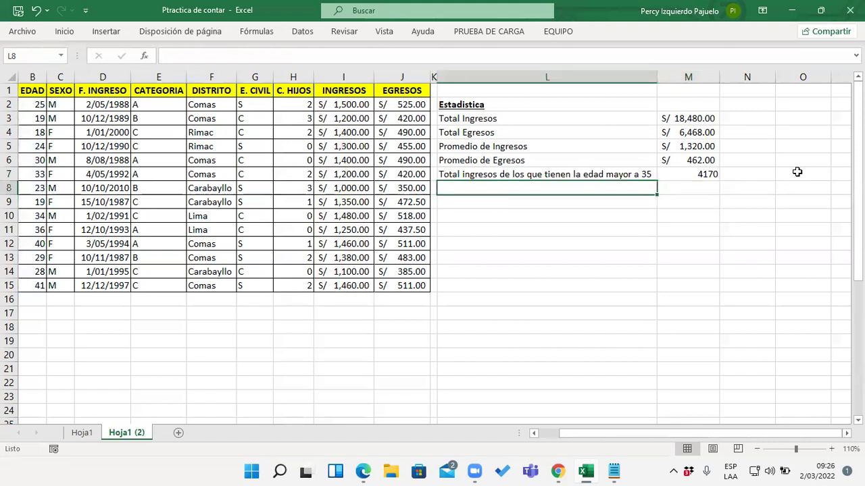
pyautogui.write('Total ingreso')
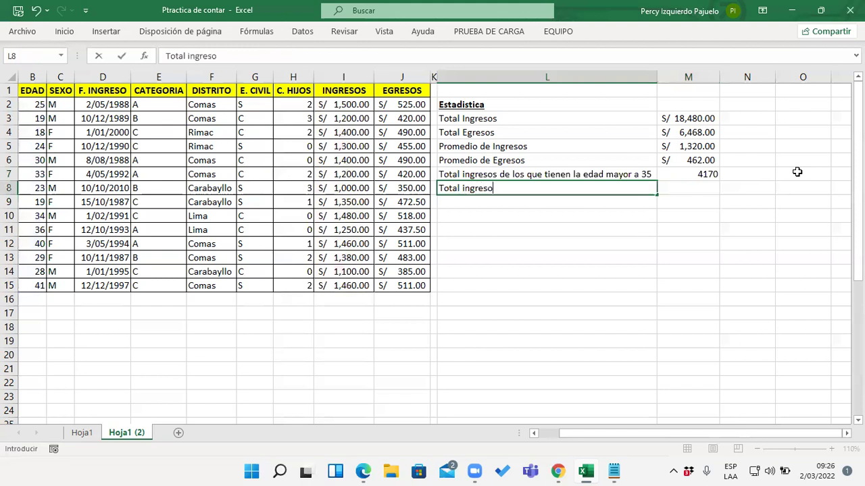
pyautogui.write('s de los qu')
pyautogui.press('BackSpace')
pyautogui.write('e ')
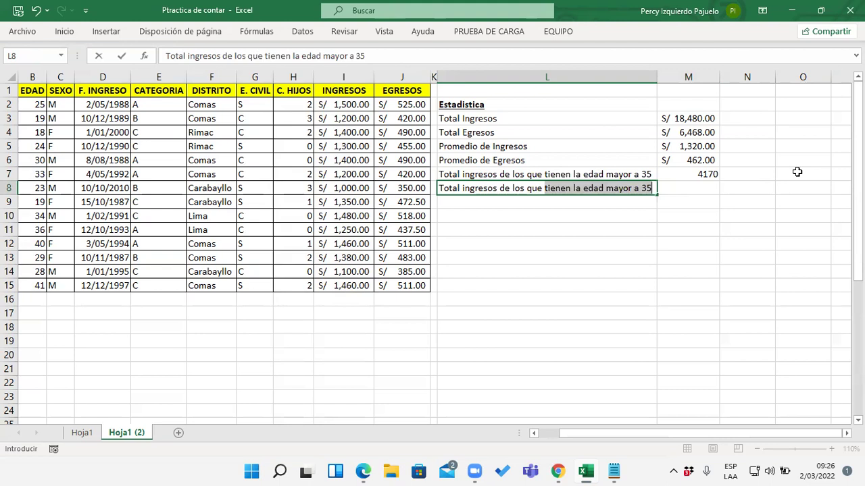
pyautogui.write('tienen la edad menor a ')
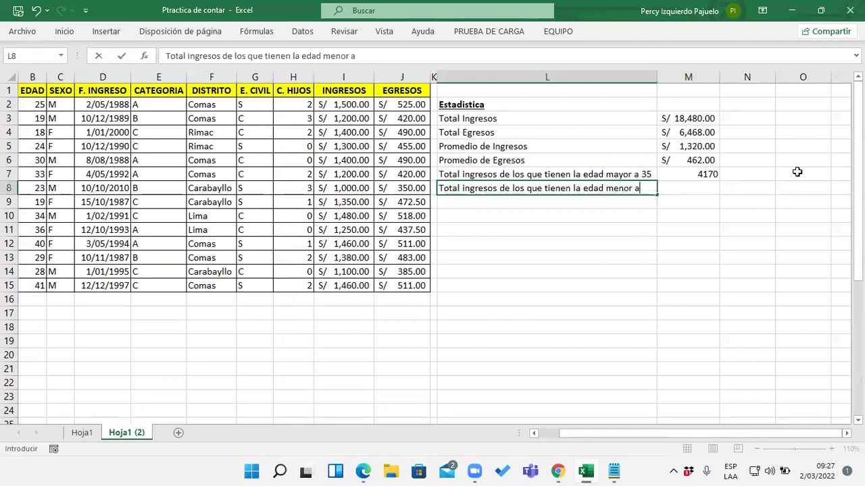
pyautogui.write('3')
pyautogui.press('BackSpace')
pyautogui.press('BackSpace')
pyautogui.press('BackSpace')
pyautogui.write('o igual a35')
pyautogui.press('Return')
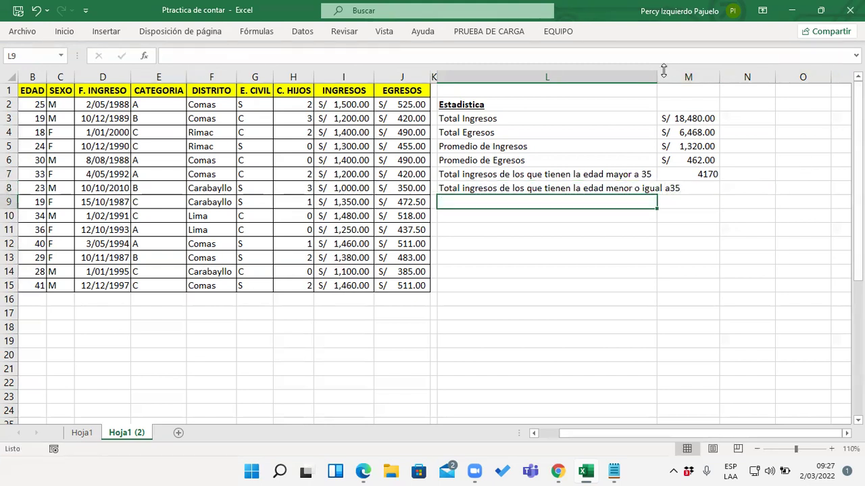
# Widen column L so the age-condition labels fit, then select M8.
pyautogui.moveTo(665, 77); pyautogui.dragTo(688, 77)
pyautogui.click(711, 188)
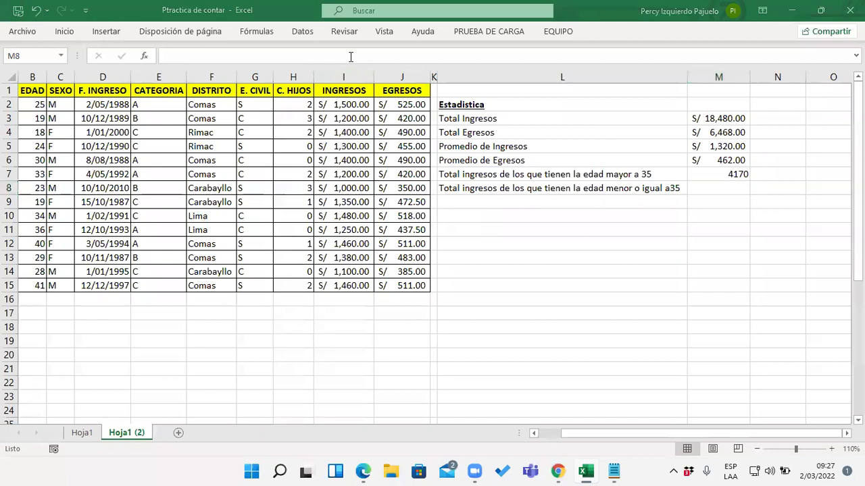
pyautogui.click(714, 191)
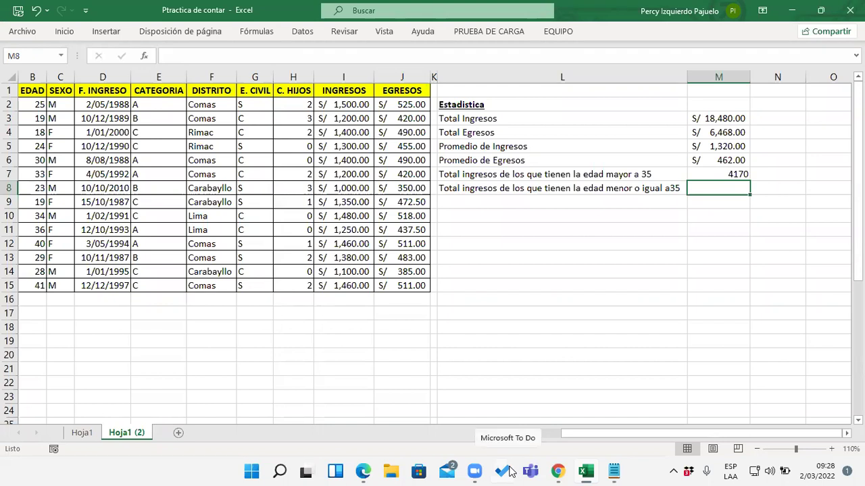
# Begin a SUMAR.SI formula in M8 by picking it from the =SUMA suggestions.
pyautogui.write('=SUMA')
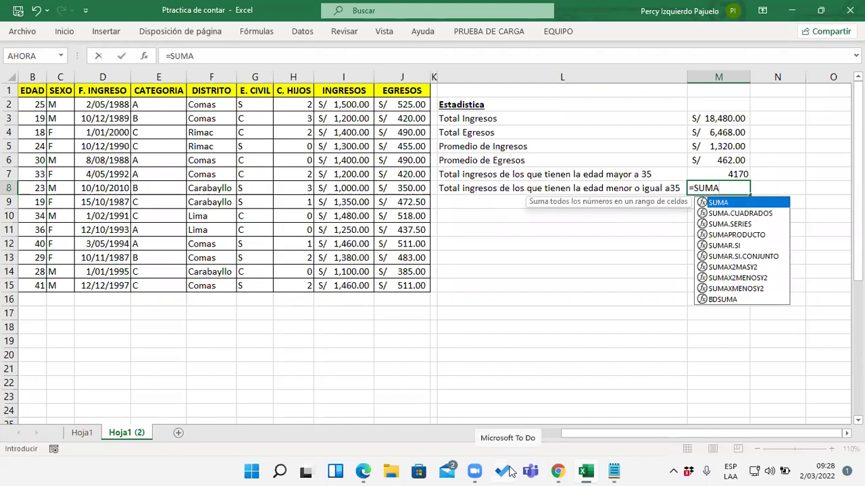
pyautogui.press('Down')
pyautogui.press('Down')
pyautogui.press('Down')
pyautogui.press('Down')
pyautogui.press('Tab')
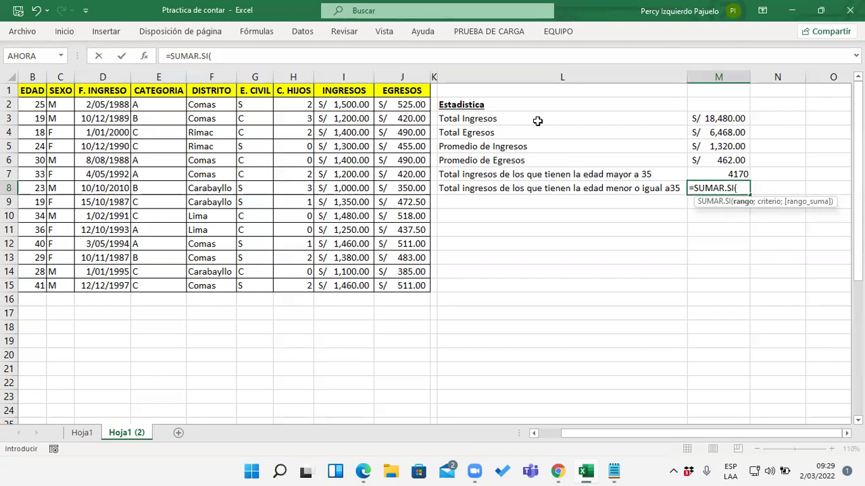
pyautogui.click(747, 188)
# Complete M8 as =SUMAR.SI(B2:B15;"<=35";I2:I15), totalling incomes for ages 35 or under (14310).
pyautogui.moveTo(39, 102); pyautogui.dragTo(38, 286)
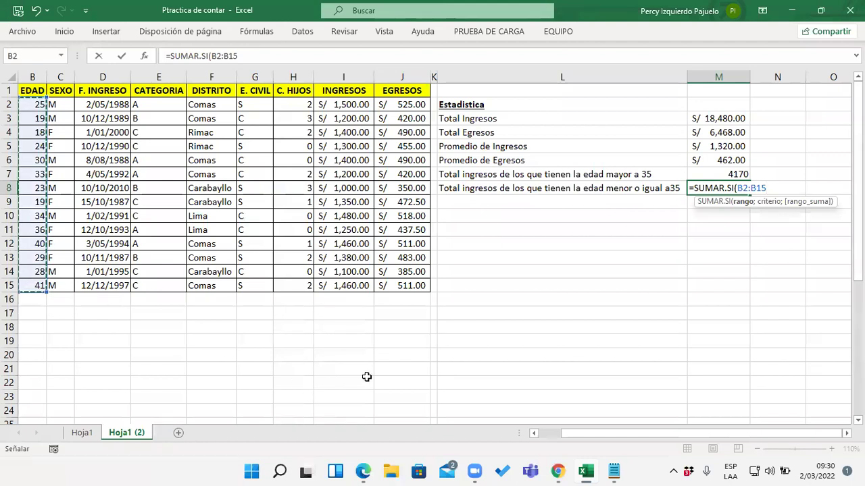
pyautogui.write(';')
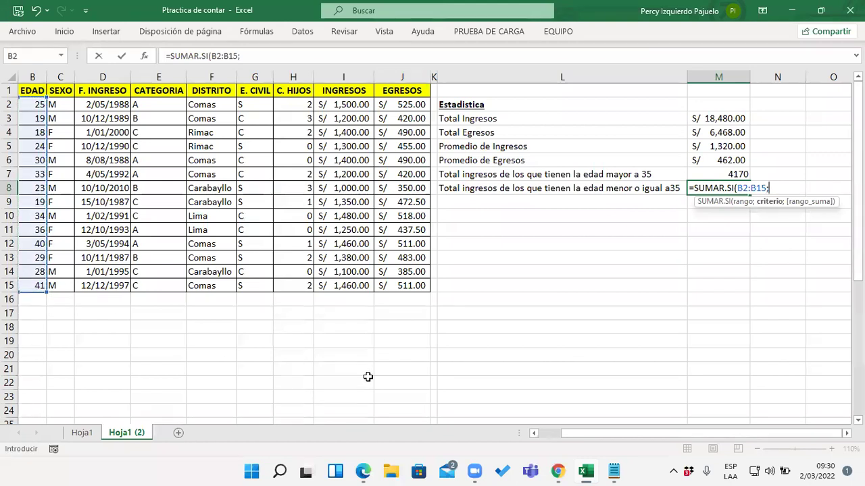
pyautogui.write('"')
pyautogui.write('<')
pyautogui.write('=35";')
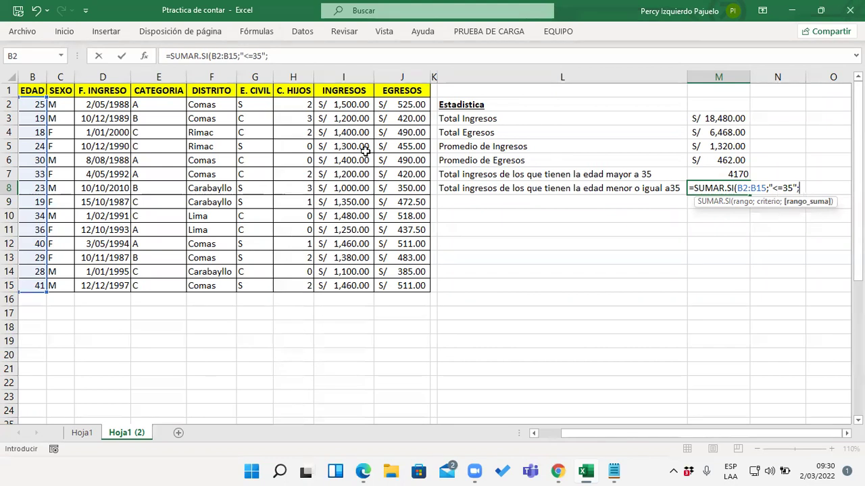
pyautogui.moveTo(362, 106); pyautogui.dragTo(373, 292)
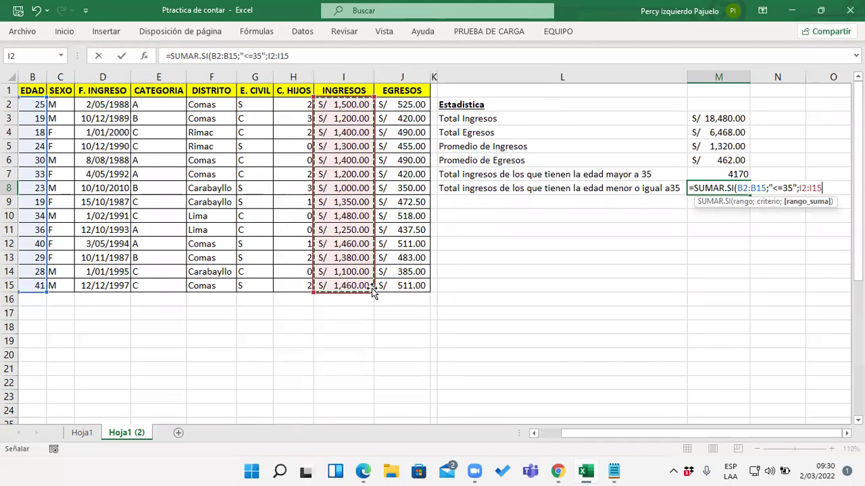
pyautogui.write(')')
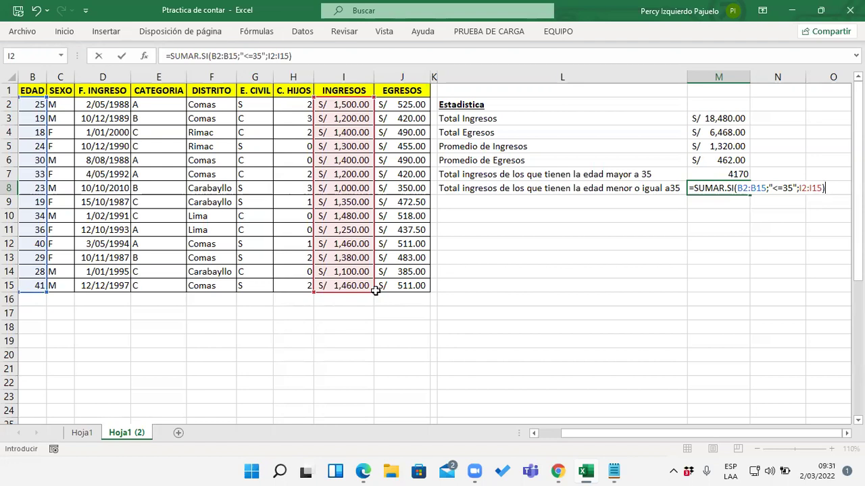
pyautogui.press('Return')
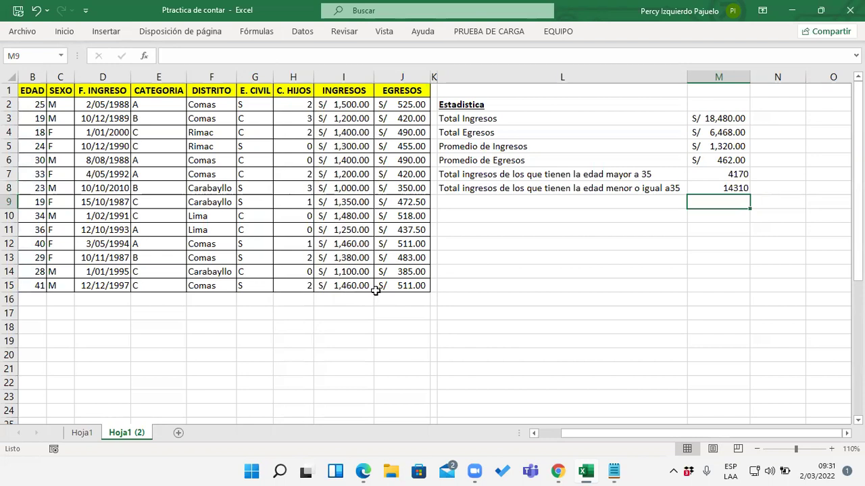
# Enter 'Total ingresos de los que tienen la edad diferente a 40' in L9, then move to M9.
pyautogui.press('Left')
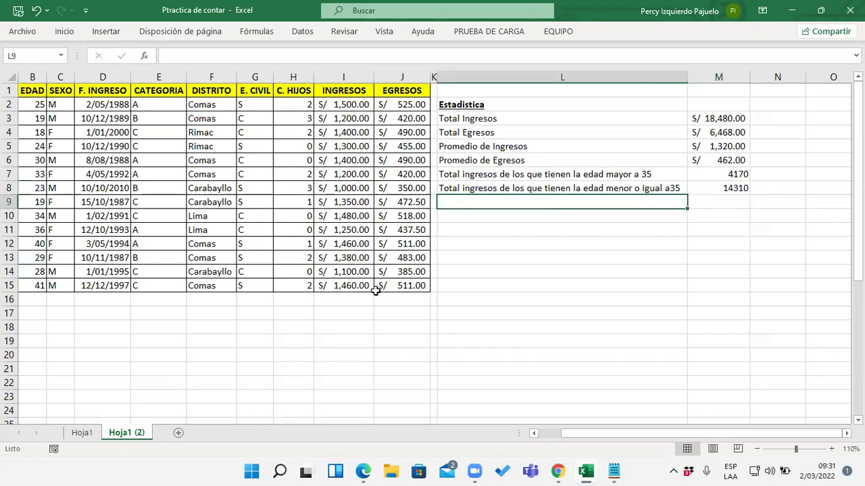
pyautogui.write('Total')
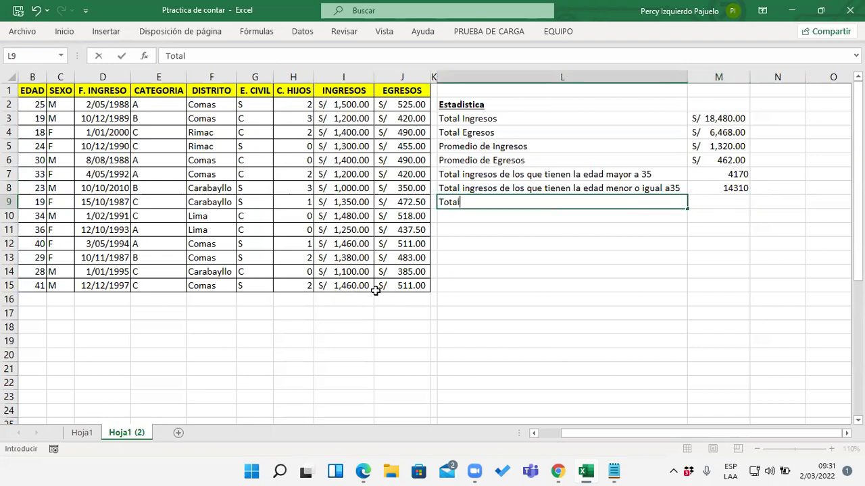
pyautogui.write(' ingresos de los que tienen la edad')
pyautogui.write(' diferente a ')
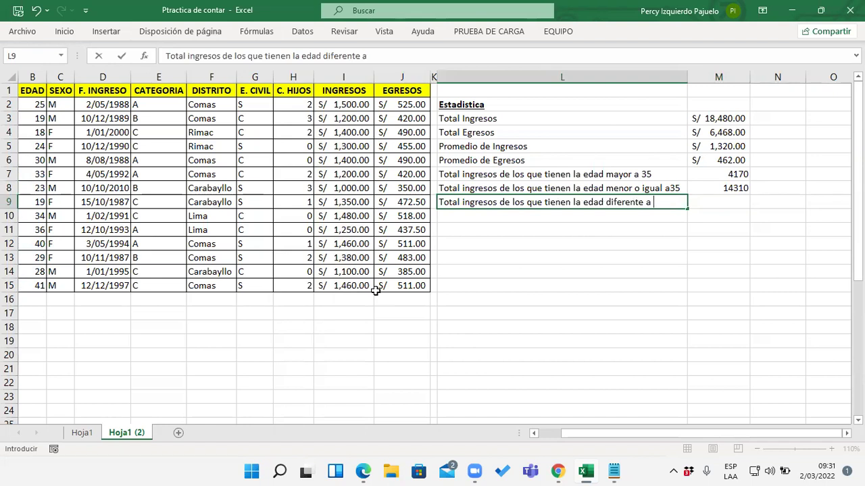
pyautogui.write('40')
pyautogui.press('Return')
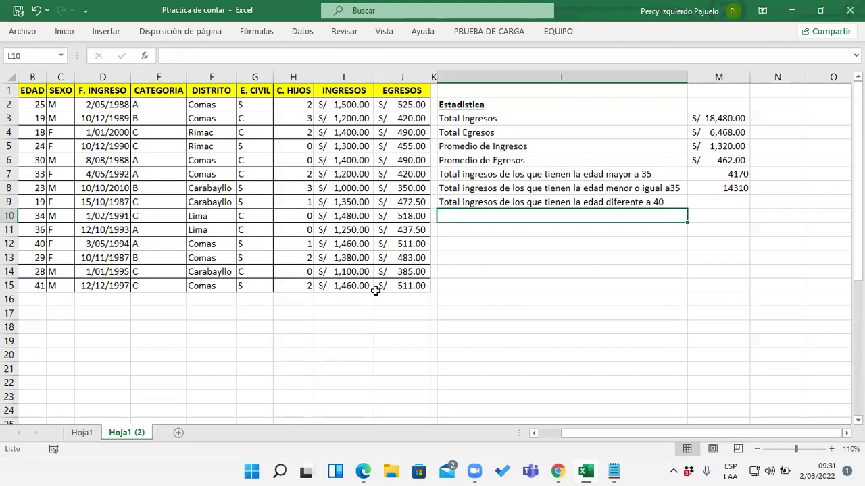
pyautogui.press('Up')
pyautogui.press('Right')
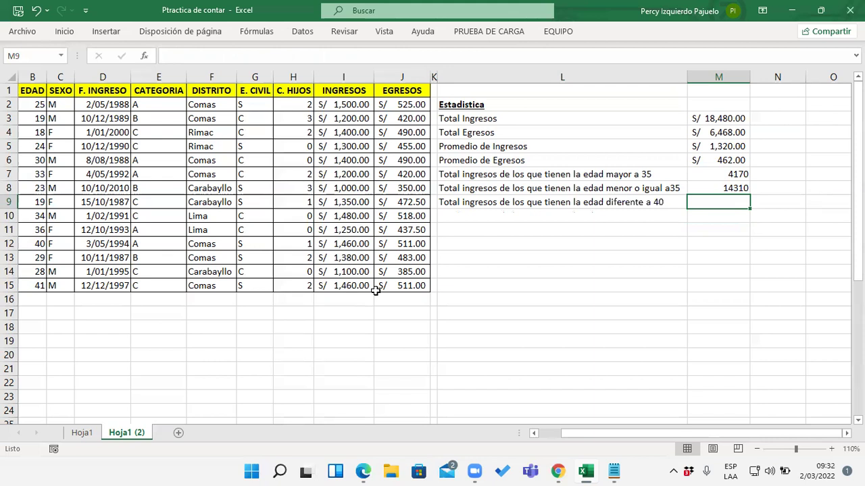
# Label L10 'Total Egresos de los que tienen la edad menor de 30', reusing the AutoComplete 'Total Egresos'.
pyautogui.press('Down')
pyautogui.press('Left')
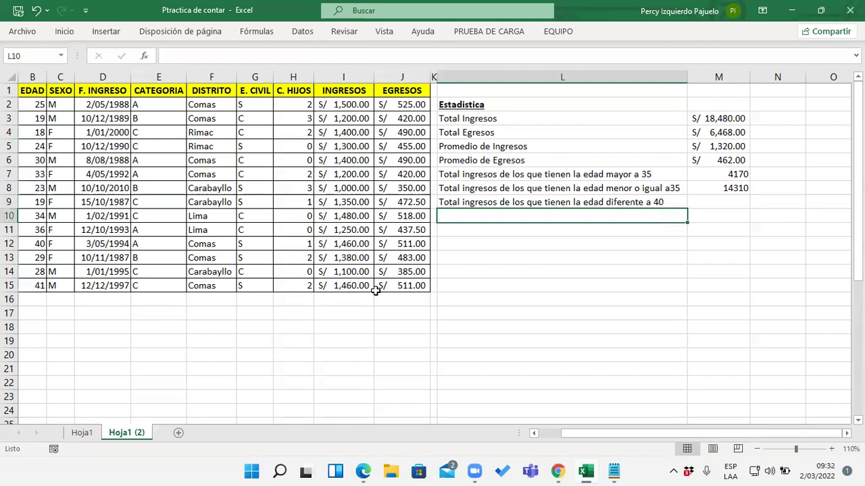
pyautogui.write('Total ')
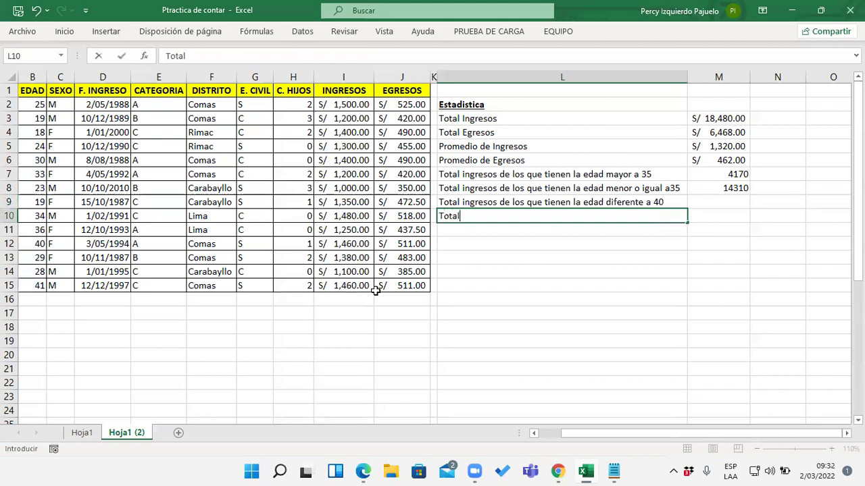
pyautogui.write('egr')
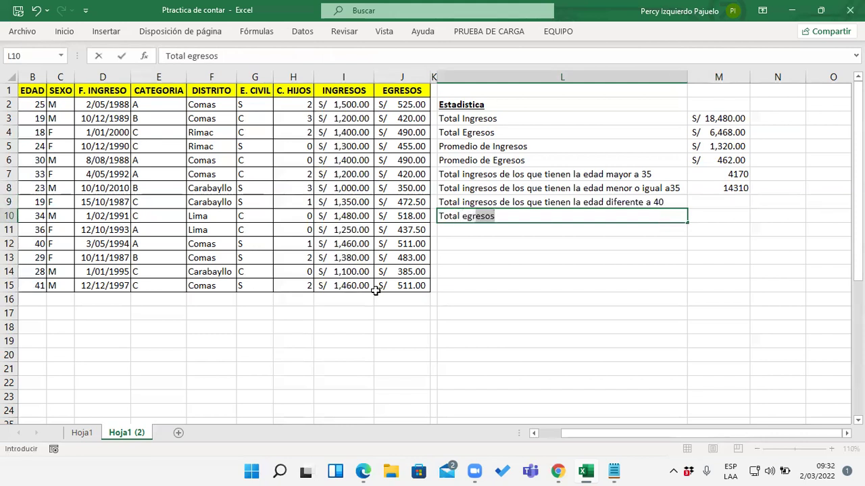
pyautogui.press('Tab')
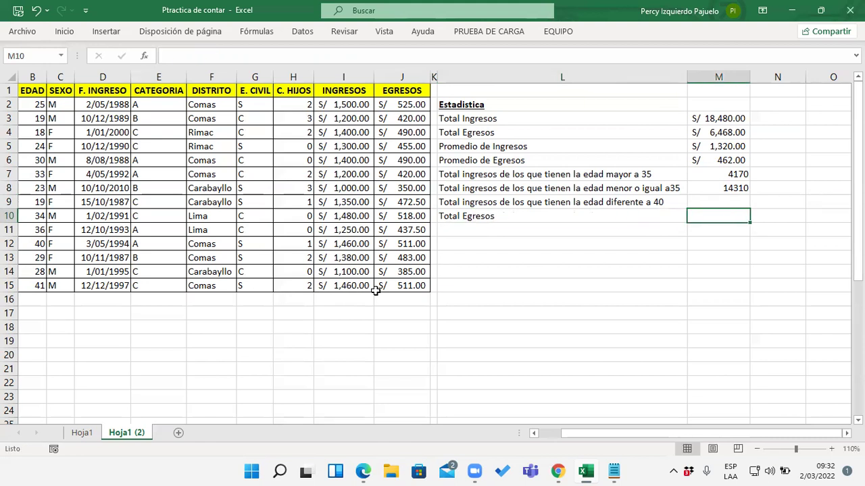
pyautogui.press('Left')
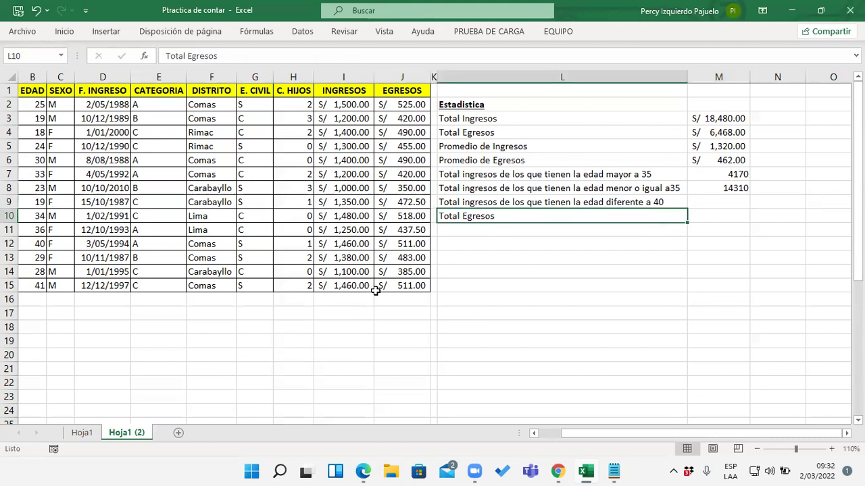
pyautogui.press('F2')
pyautogui.write('de los que tienen la edad menor de 30')
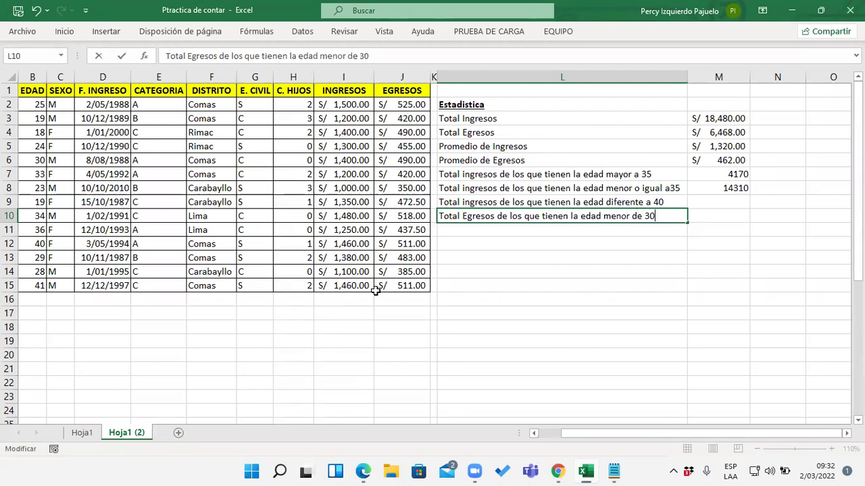
pyautogui.press('Return')
pyautogui.press('Up')
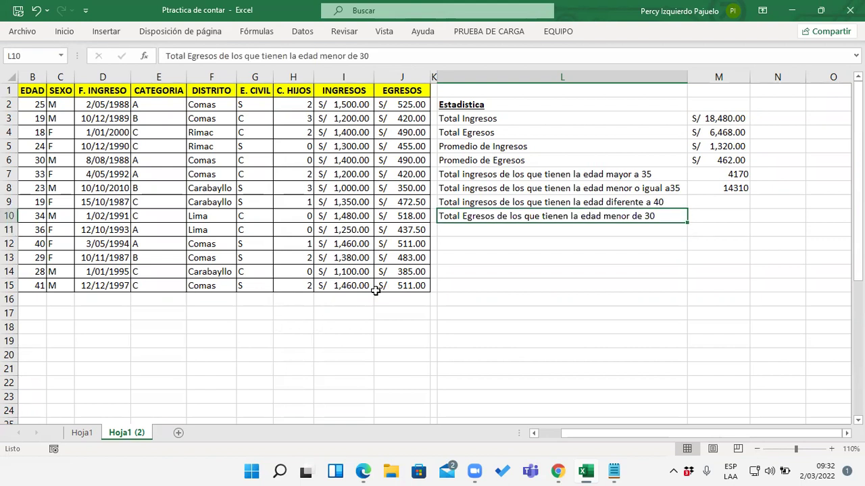
pyautogui.press('Right')
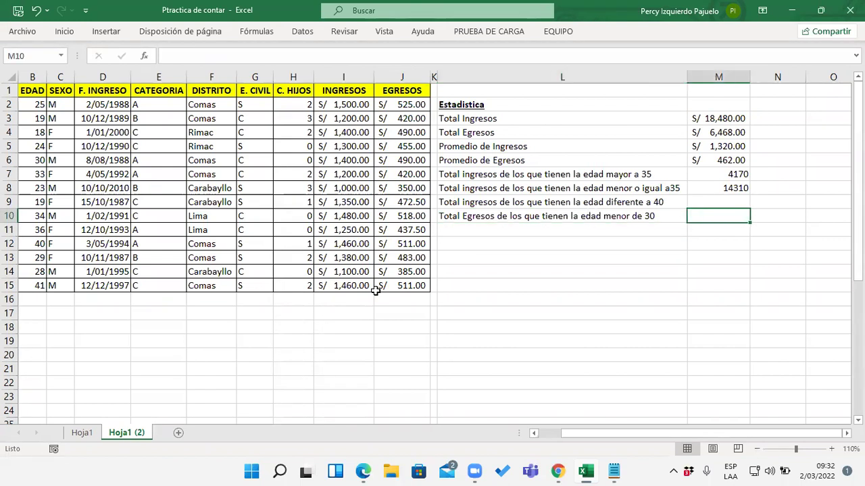
# Start M9 as =SUMAR.SI(B2:B15;"<>30"; with the ages as range and a not-30 criterion.
pyautogui.press('Up')
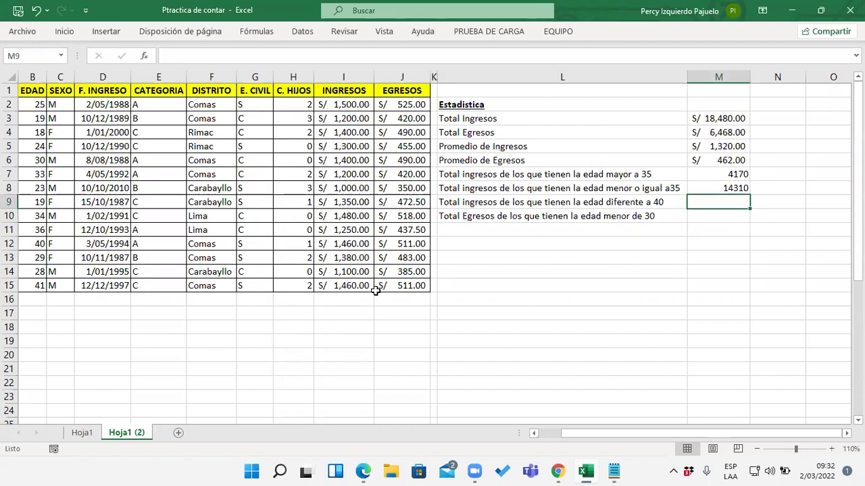
pyautogui.write('=')
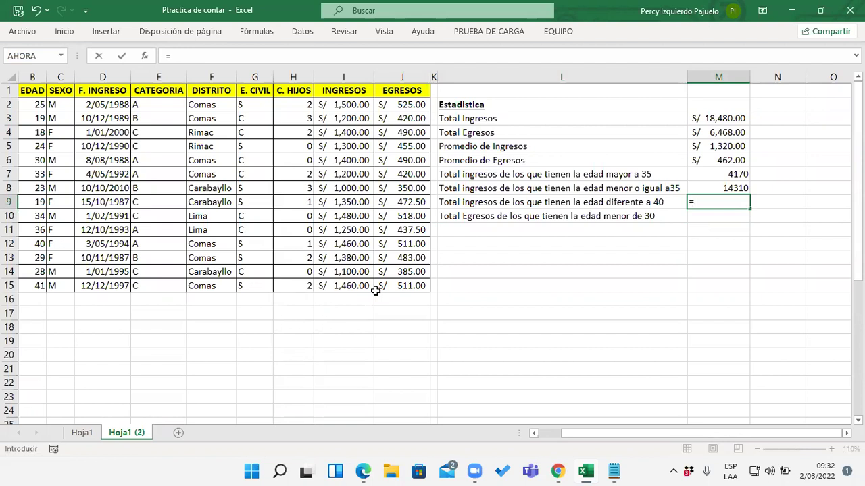
pyautogui.write('SUMA')
pyautogui.press('Down')
pyautogui.press('Down')
pyautogui.press('Down')
pyautogui.press('Down')
pyautogui.press('Tab')
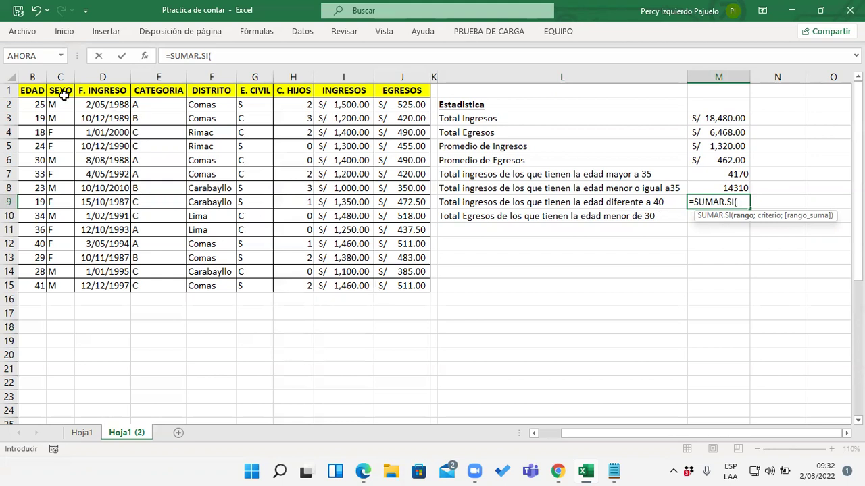
pyautogui.moveTo(39, 102); pyautogui.dragTo(39, 282)
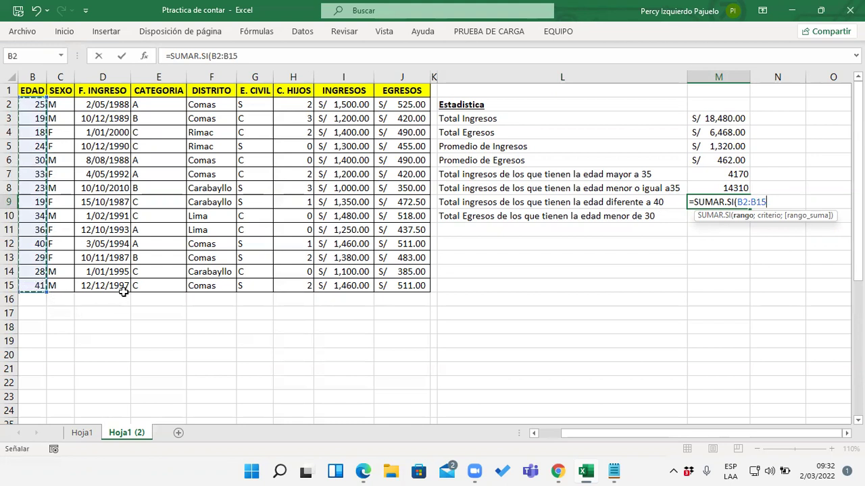
pyautogui.write(';"')
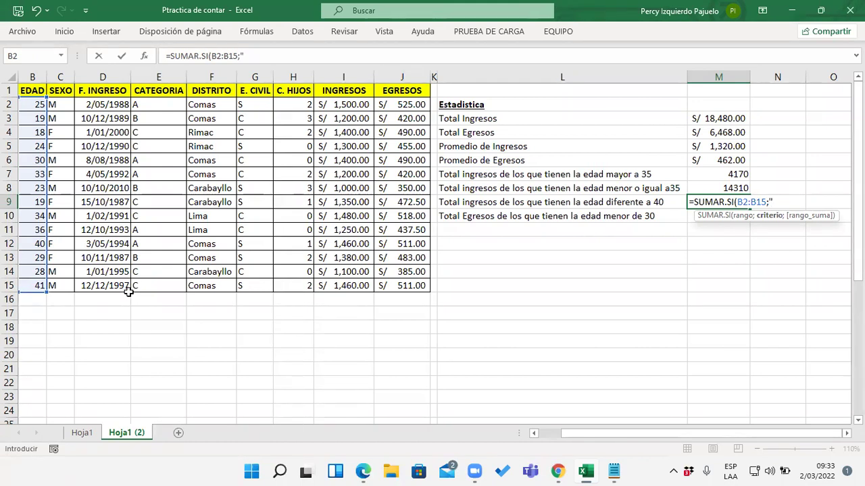
pyautogui.write('<')
pyautogui.write('>')
pyautogui.write('30"')
pyautogui.write(';')
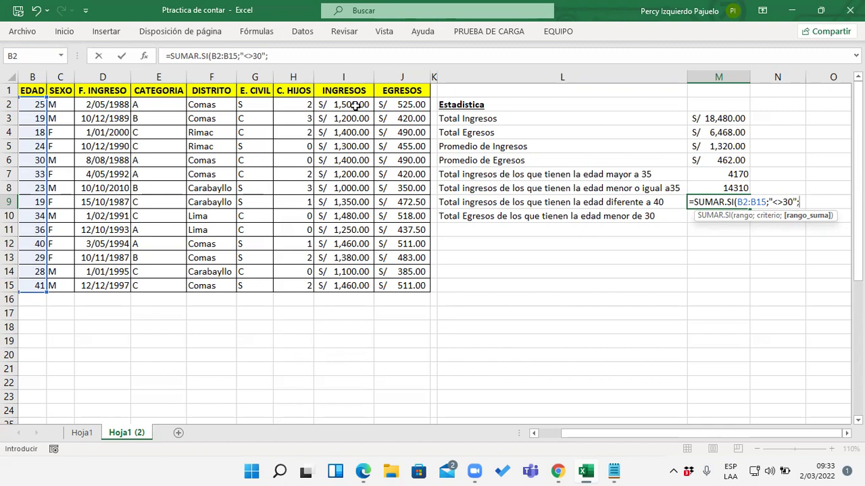
# Add INGRESOS I2:I15 as the M9 sum range and commit, giving 17080.
pyautogui.moveTo(355, 105); pyautogui.dragTo(351, 285)
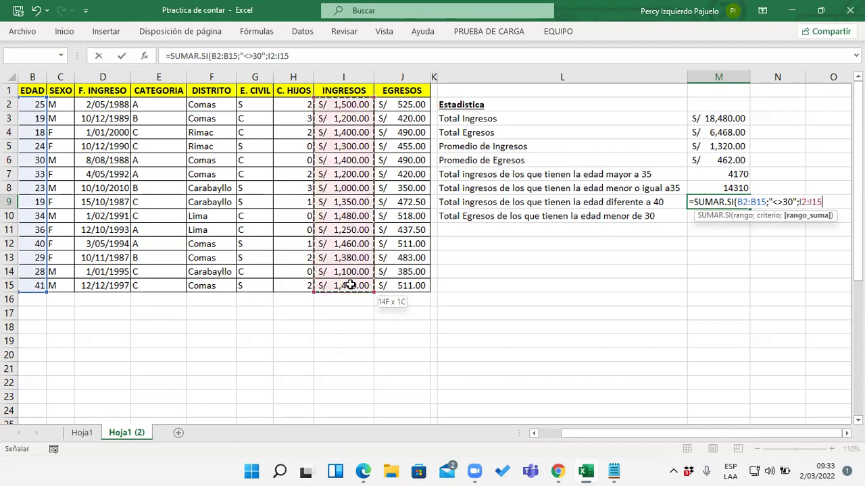
pyautogui.write(')')
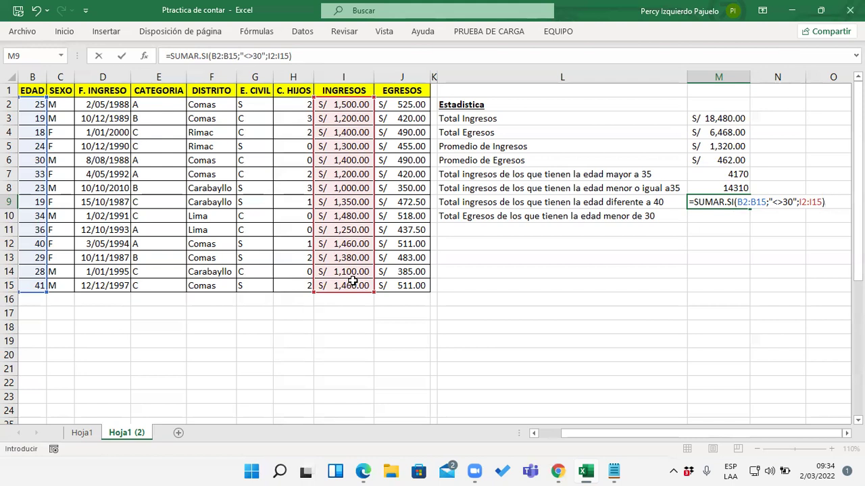
pyautogui.press('Return')
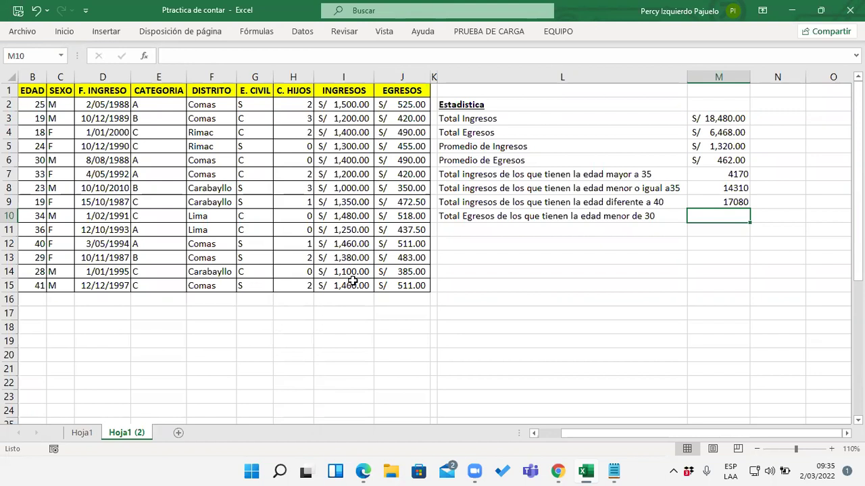
pyautogui.press('Up')
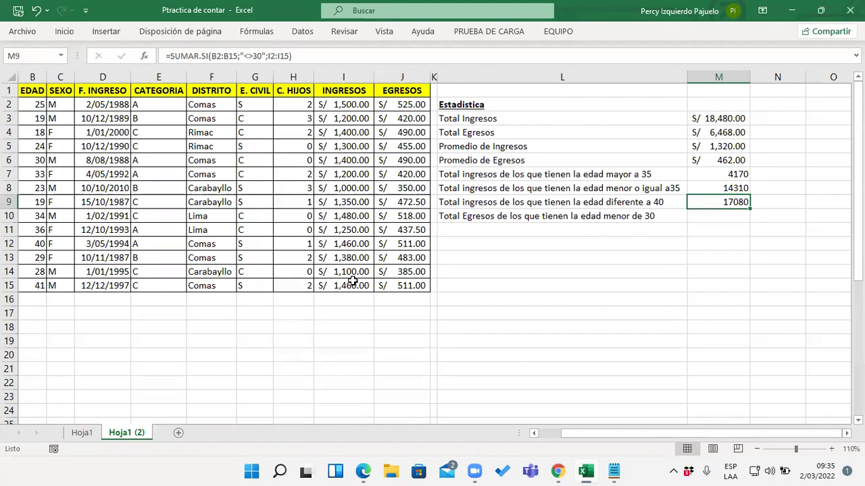
pyautogui.press('F2')
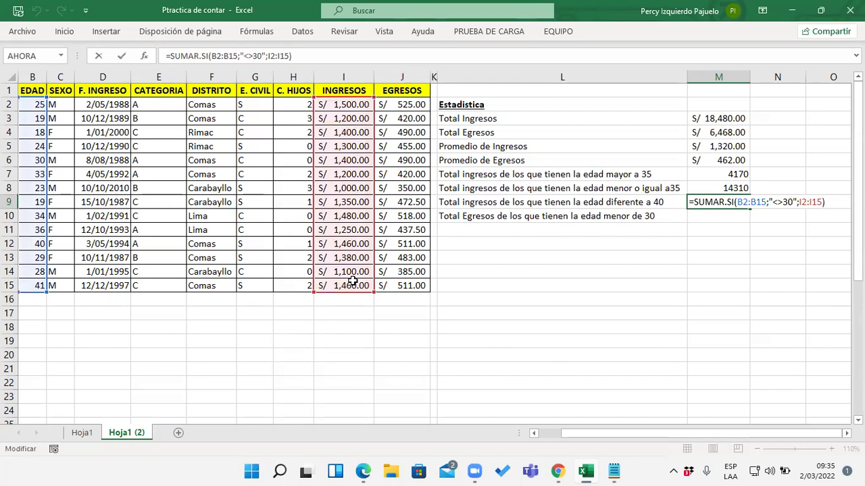
# In M10, start =SUMAR.SI(B2:B15;"<30"; for the expenses of people under 30.
pyautogui.press('Return')
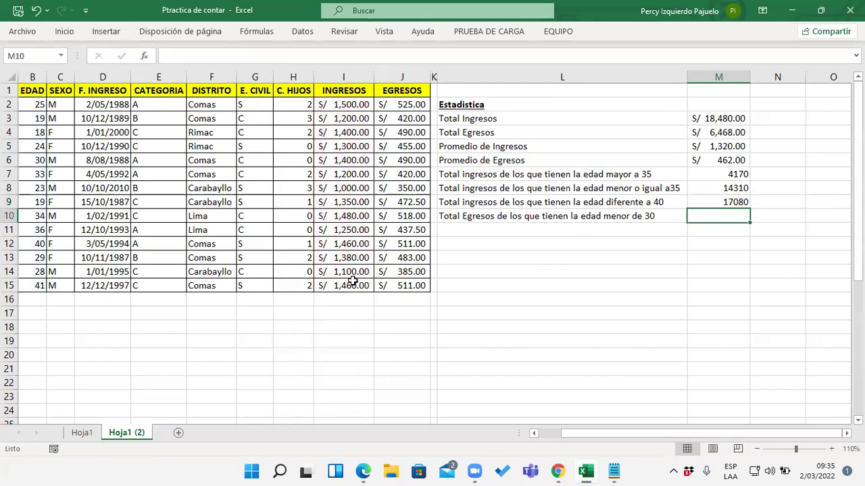
pyautogui.write('=')
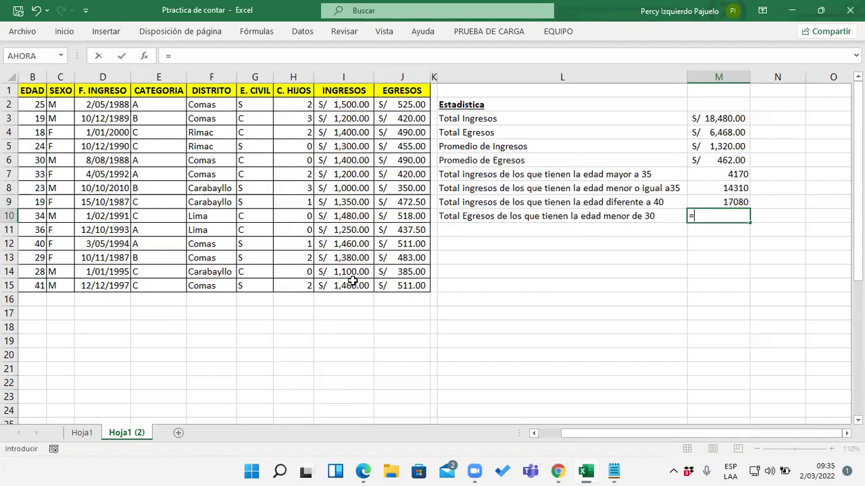
pyautogui.write('SUMAR')
pyautogui.press('Tab')
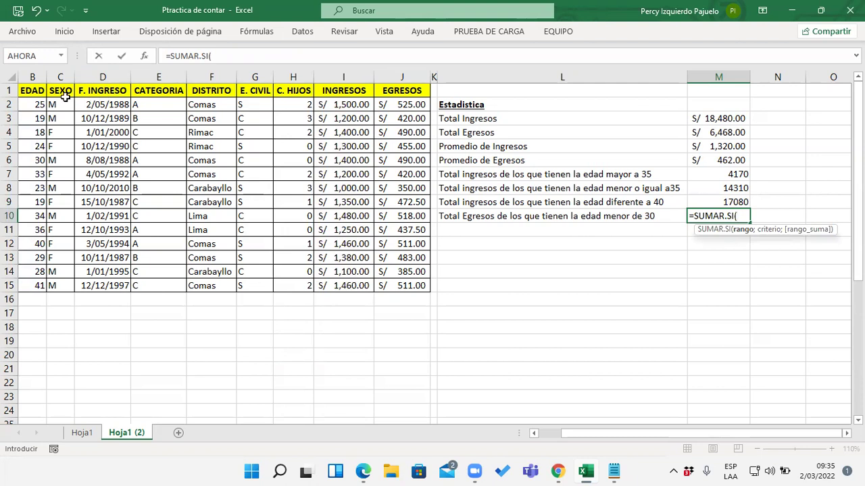
pyautogui.moveTo(39, 104); pyautogui.dragTo(32, 287)
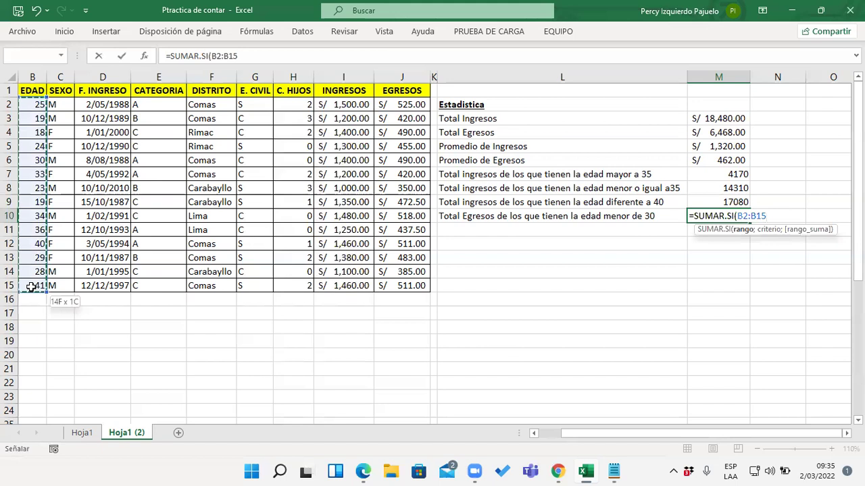
pyautogui.write(';"')
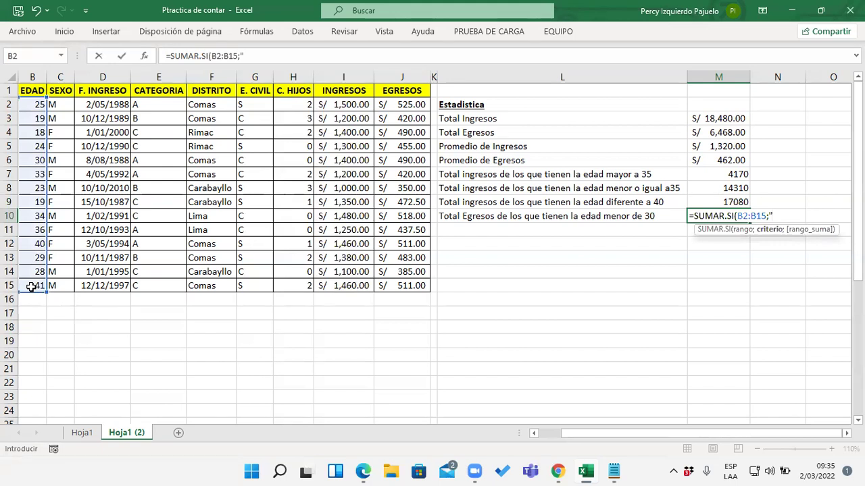
pyautogui.write('<')
pyautogui.write('30";')
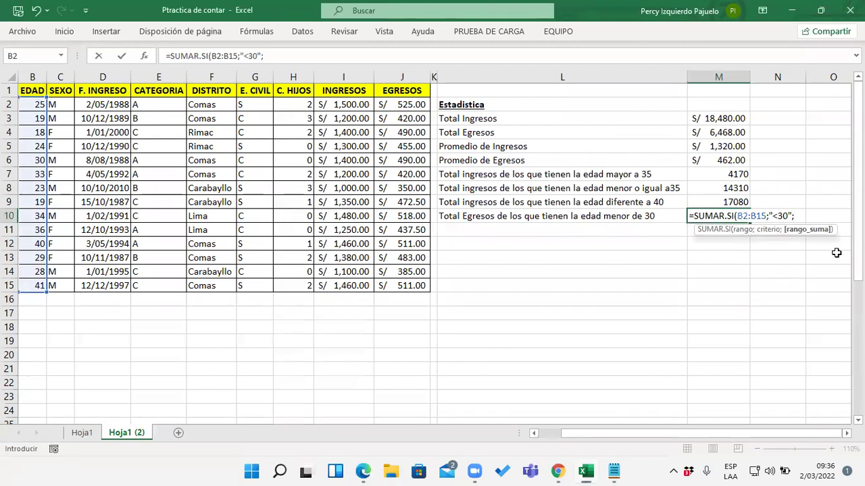
pyautogui.click(802, 215)
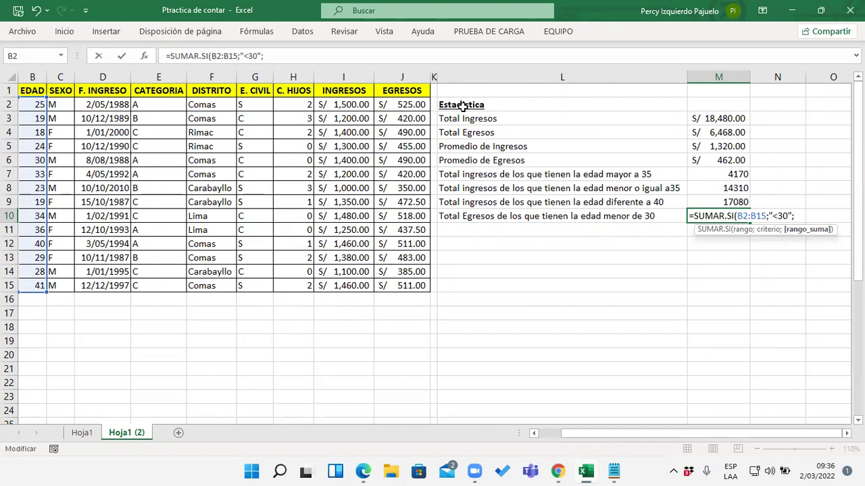
# Use EGRESOS J2:J15 as the M10 sum range and close the formula's parenthesis.
pyautogui.click(408, 105)
pyautogui.moveTo(407, 104); pyautogui.dragTo(405, 279)
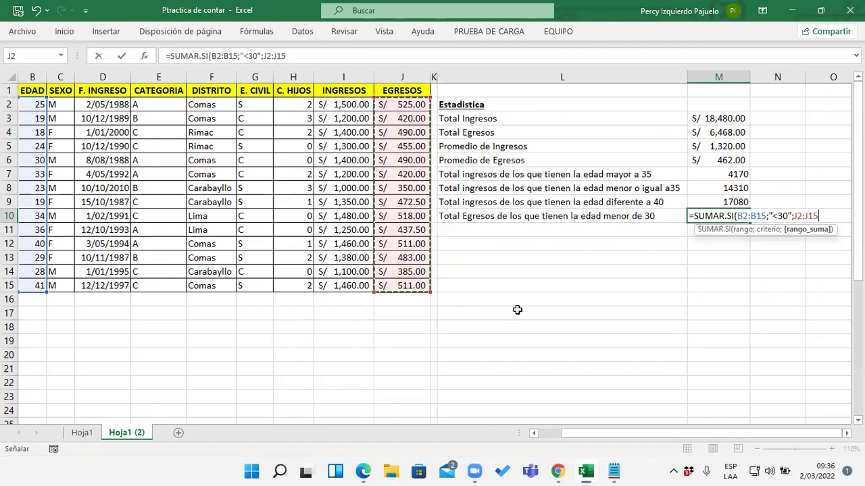
pyautogui.write(')')
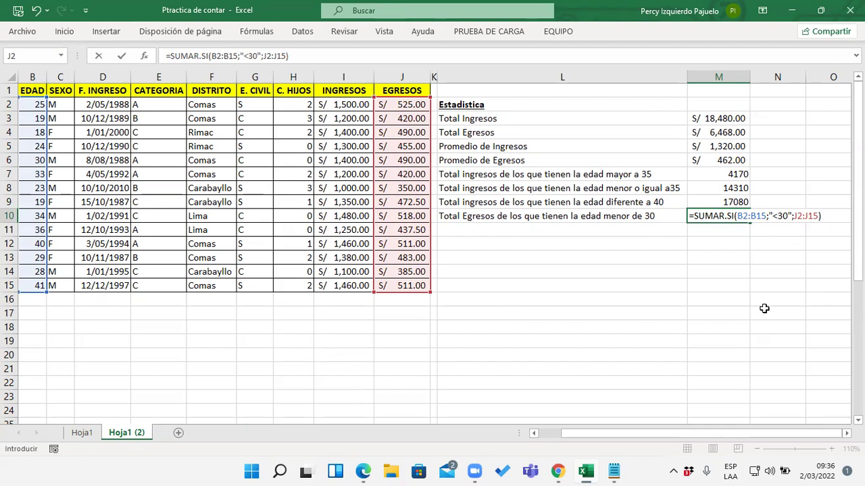
pyautogui.click(751, 215)
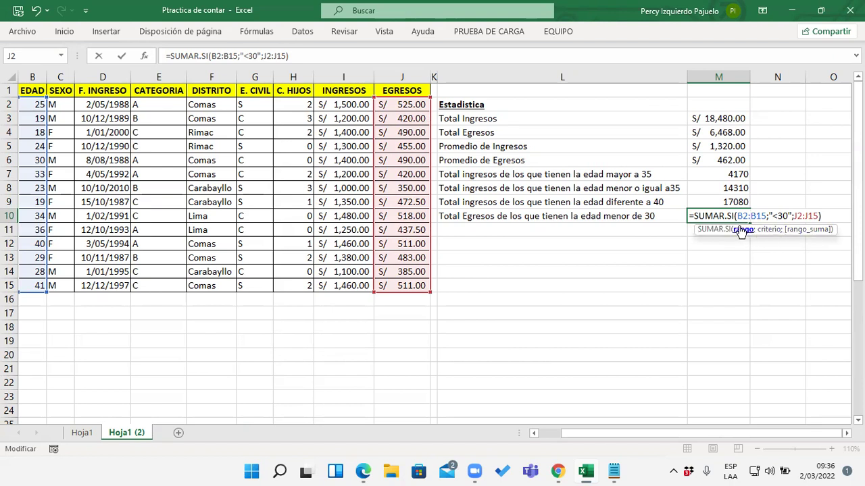
pyautogui.click(834, 216)
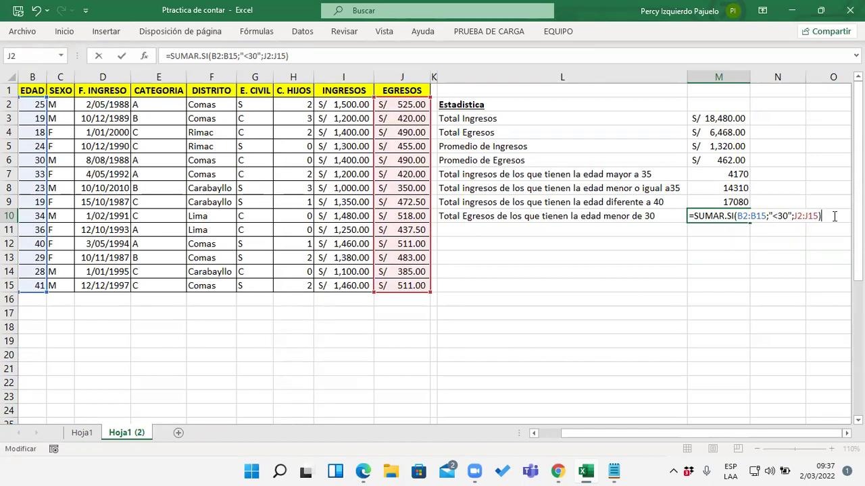
# Commit M10, then label L11 'Total ingresos de las mujeres' and L12 'Total ingresos de los hombre'.
pyautogui.press('Return')
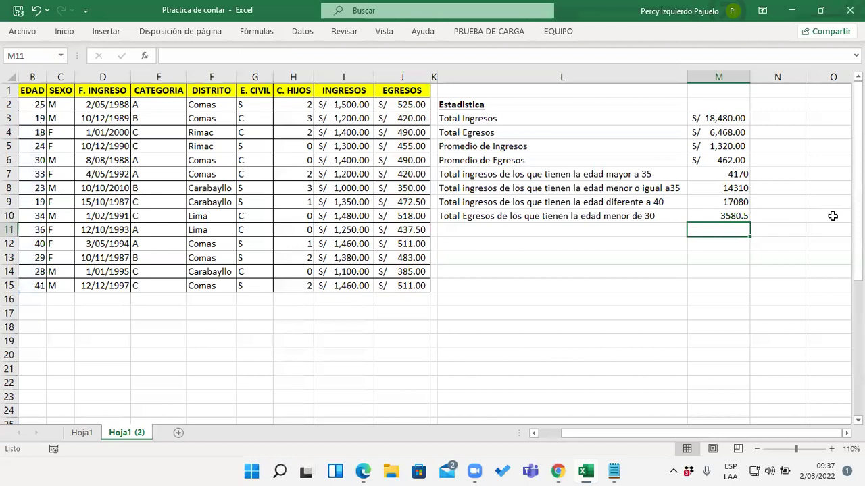
pyautogui.press('Left')
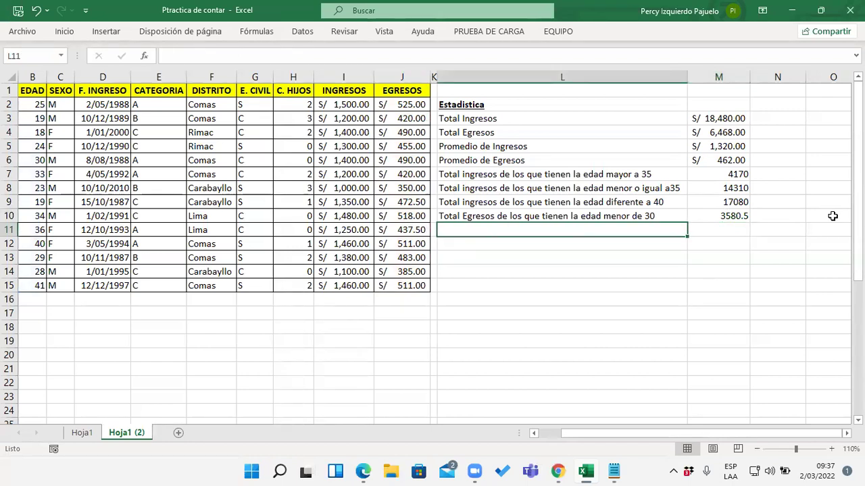
pyautogui.write('Total ingresos de las mujeres')
pyautogui.press('Return')
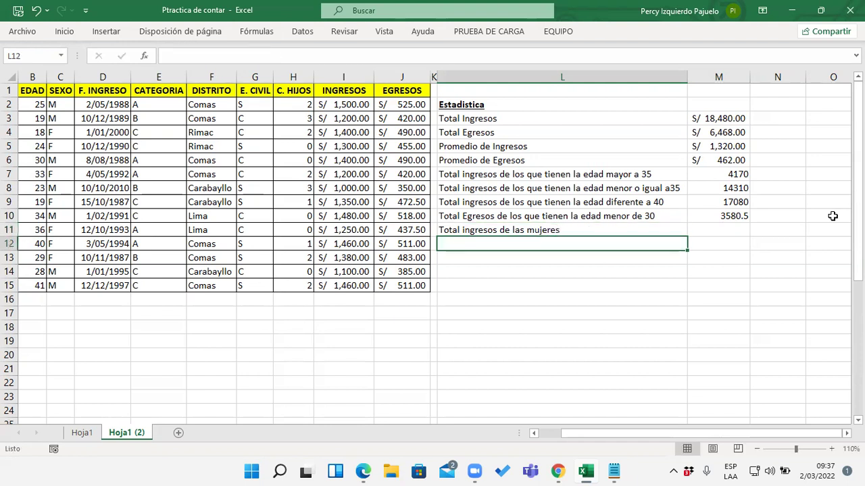
pyautogui.write('Total imng')
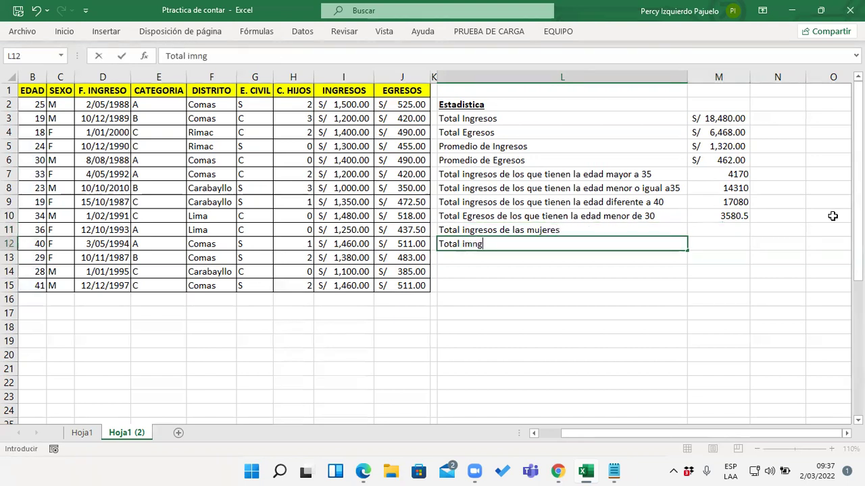
pyautogui.press('BackSpace')
pyautogui.press('BackSpace')
pyautogui.press('BackSpace')
pyautogui.write('ngresos de los hombre')
pyautogui.press('Tab')
pyautogui.press('Up')
# Begin M11 with =SUMAR.SI(C2:C15; using the SEXO column as the condition range.
pyautogui.write('=su')
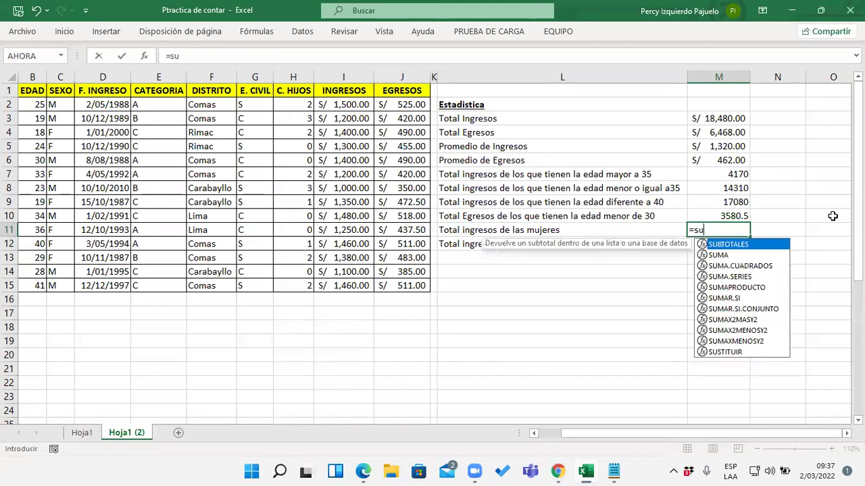
pyautogui.write('mar')
pyautogui.press('Tab')
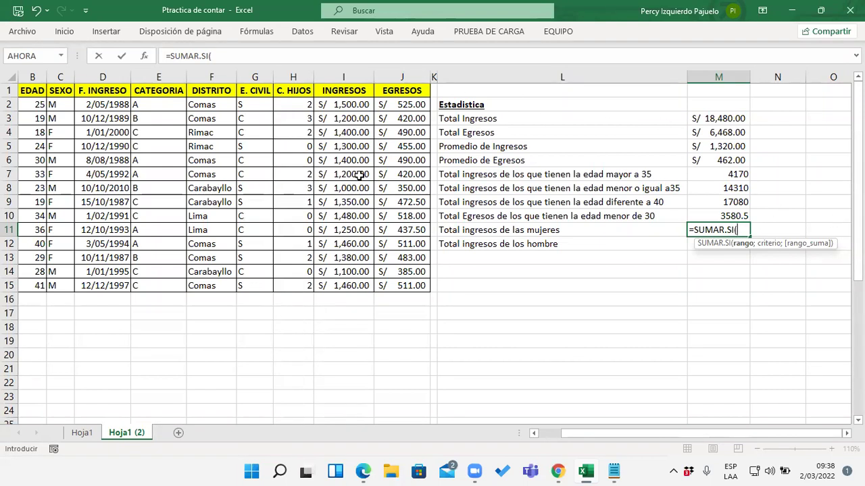
pyautogui.moveTo(67, 103); pyautogui.dragTo(60, 287)
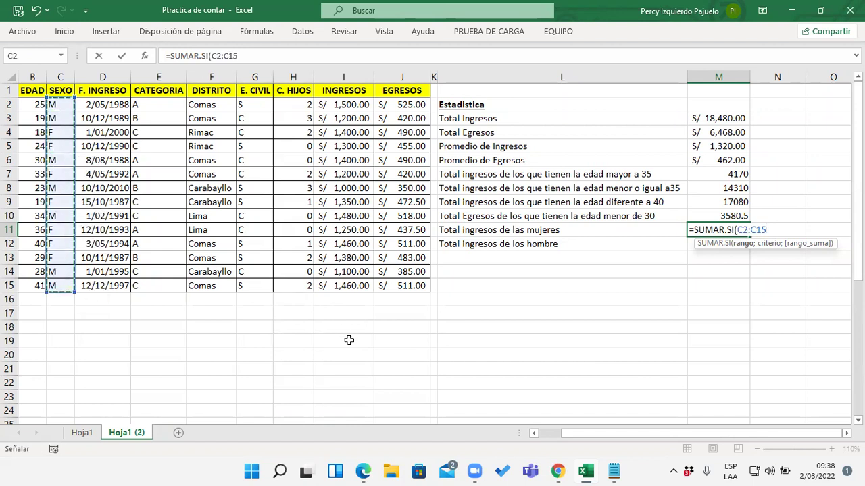
pyautogui.write(';"F";')
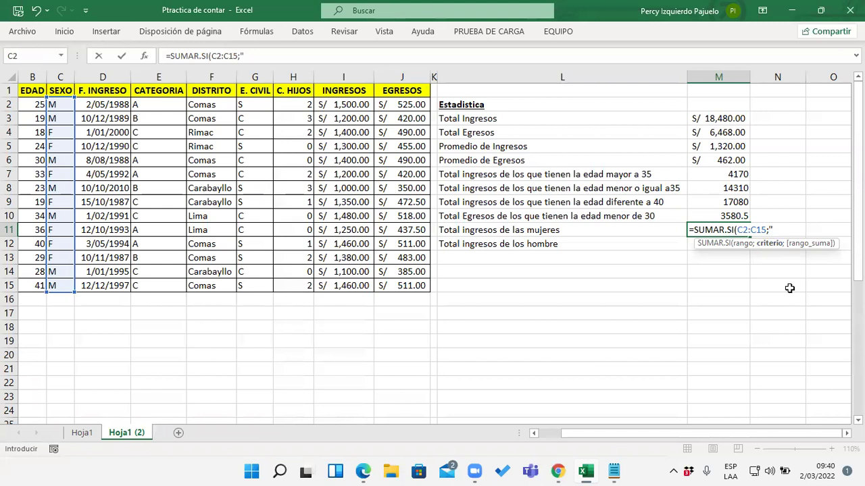
# Complete the women's total in M11 as =SUMAR.SI(C2:C15;"F";I2:I15).
pyautogui.write('F"')
pyautogui.write(';')
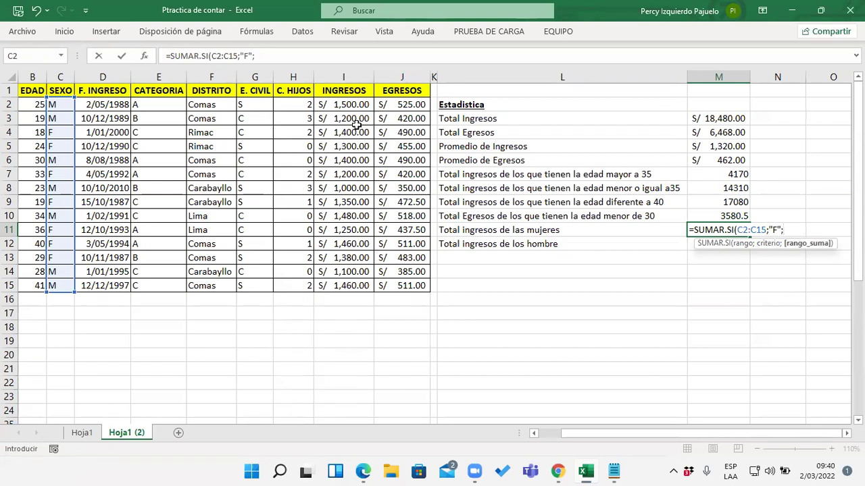
pyautogui.moveTo(350, 104); pyautogui.dragTo(352, 285)
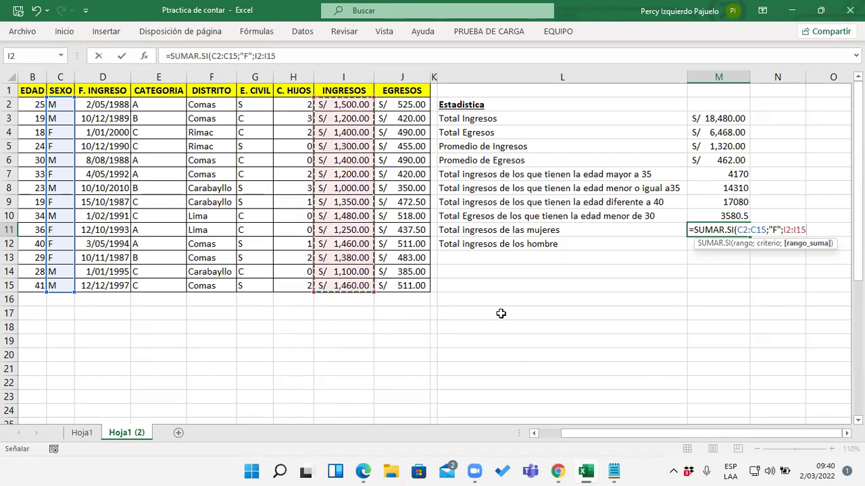
pyautogui.write(')')
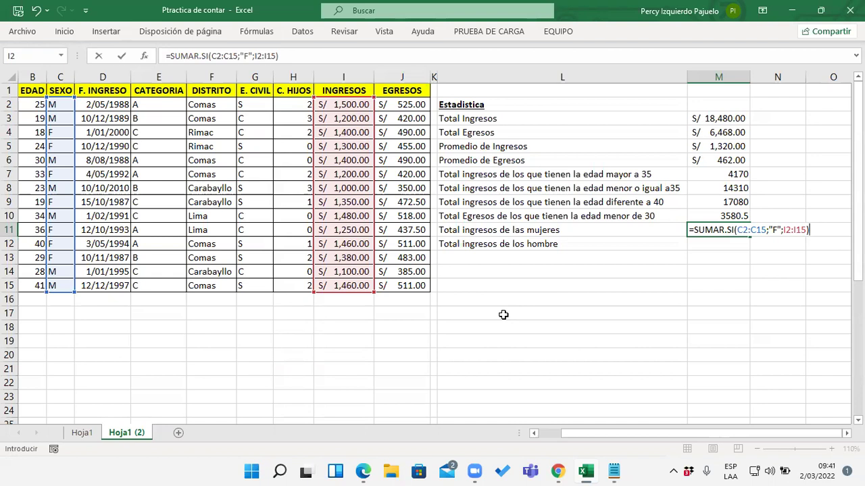
# Confirm the women's total of 9340 and start a SUMAR.SI in M12 on sex range C2:C15.
pyautogui.press('Return')
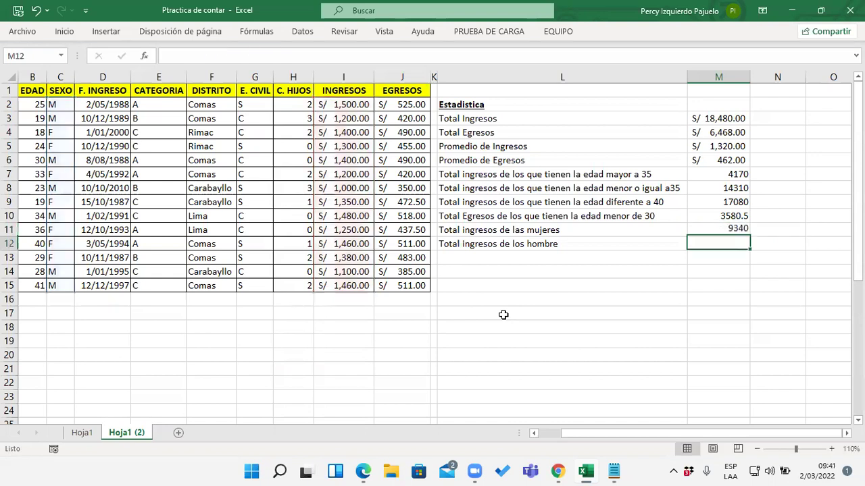
pyautogui.write('=')
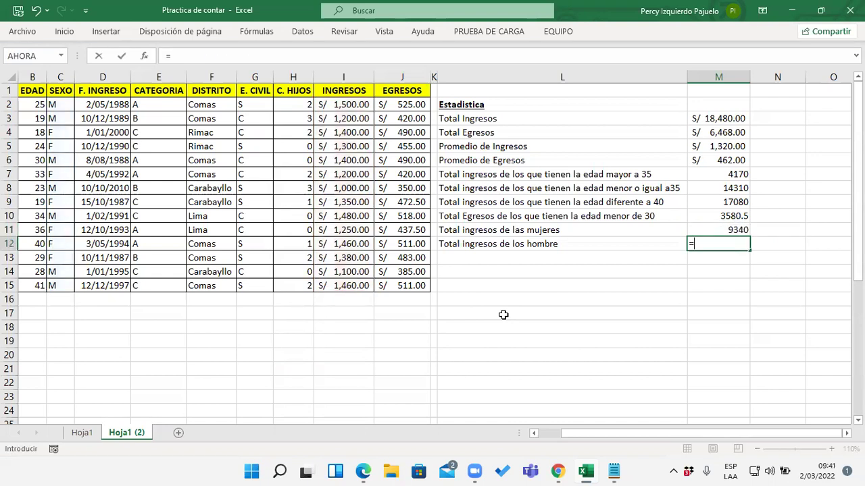
pyautogui.write('SUMA')
pyautogui.press('Down')
pyautogui.press('Down')
pyautogui.press('Down')
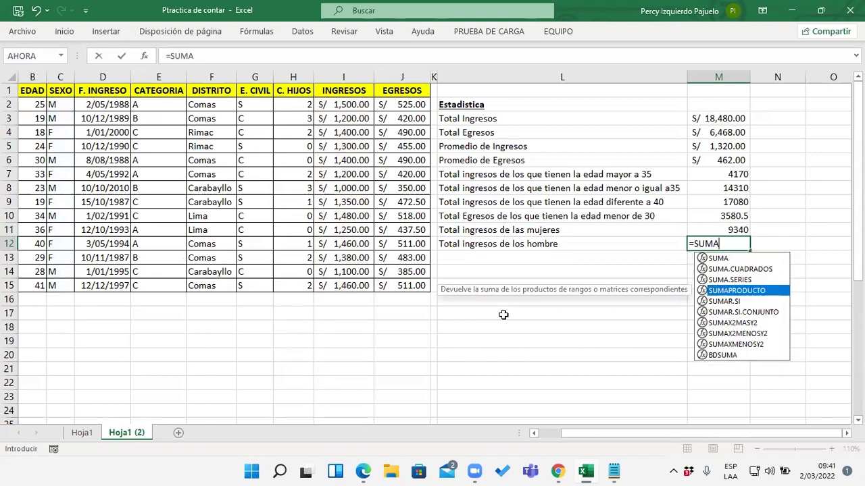
pyautogui.press('Down')
pyautogui.press('Tab')
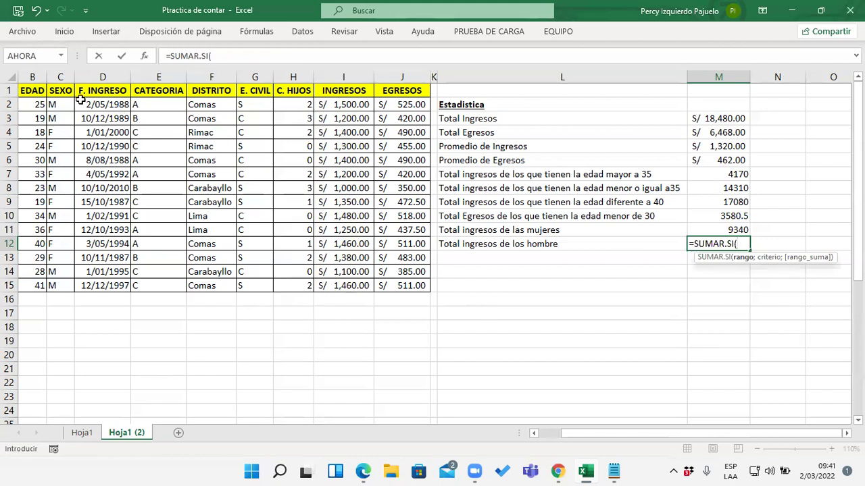
pyautogui.moveTo(59, 104); pyautogui.dragTo(62, 230)
pyautogui.moveTo(61, 104); pyautogui.dragTo(66, 288)
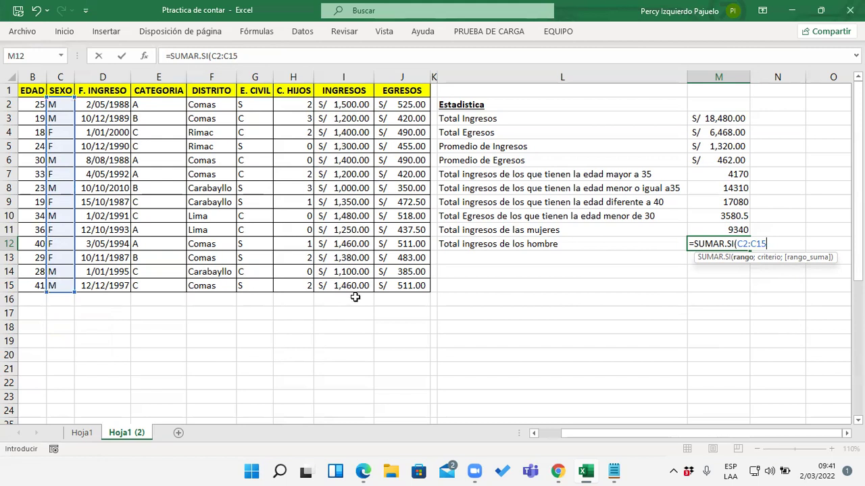
# Finish the men's formula with criterion "M" and sum range I2:I15, giving 9140.
pyautogui.write(';')
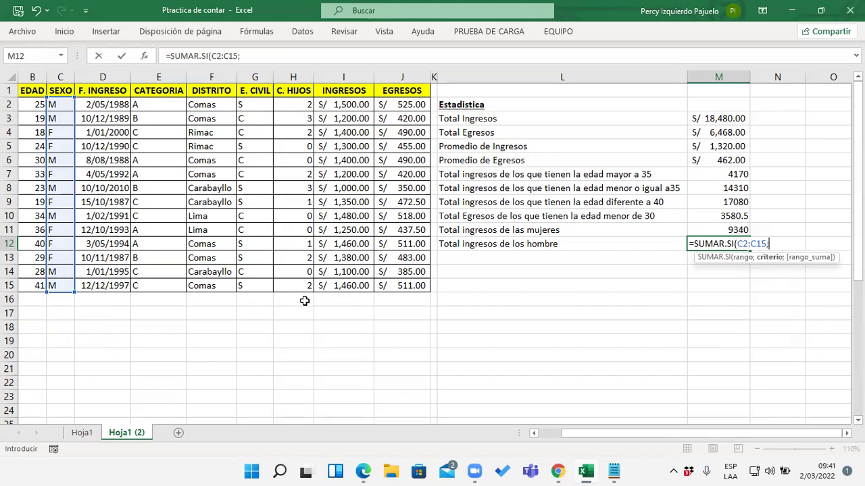
pyautogui.write('"')
pyautogui.write('M";')
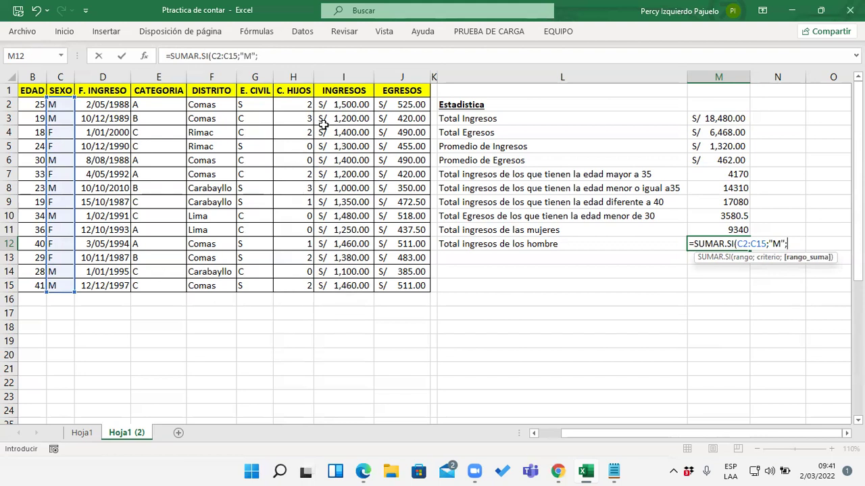
pyautogui.moveTo(338, 106); pyautogui.dragTo(348, 291)
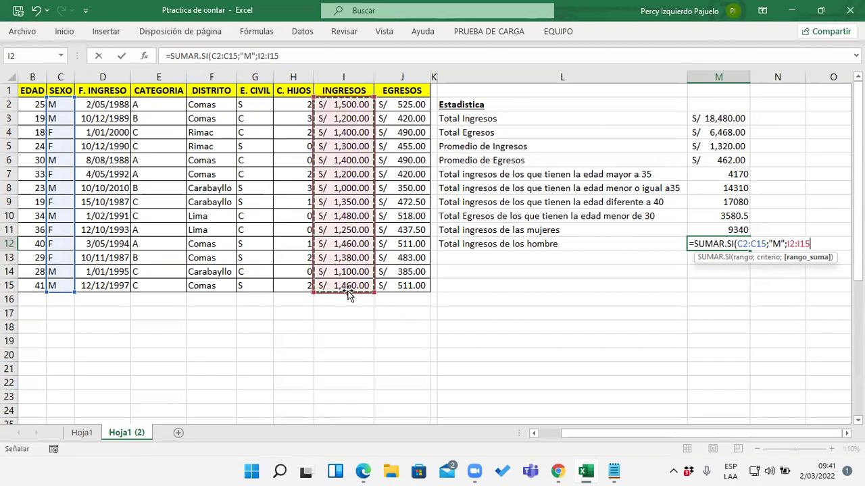
pyautogui.write(')')
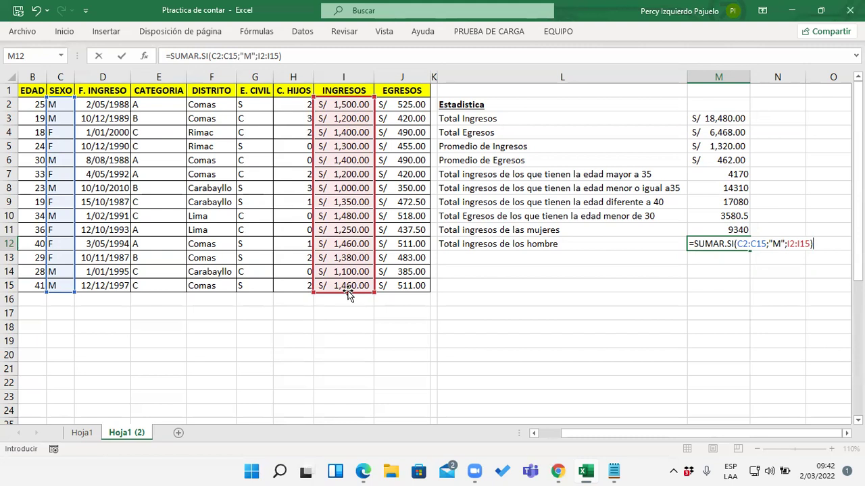
pyautogui.press('Return')
pyautogui.press('Up')
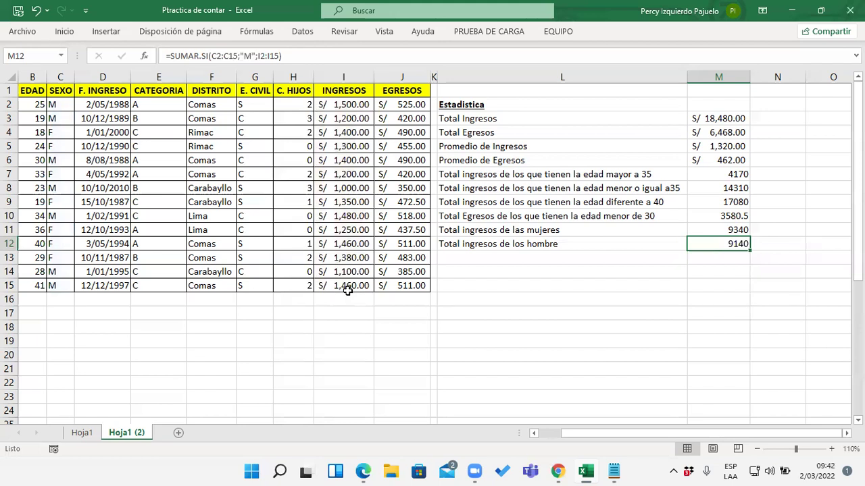
pyautogui.press('Down')
pyautogui.press('Left')
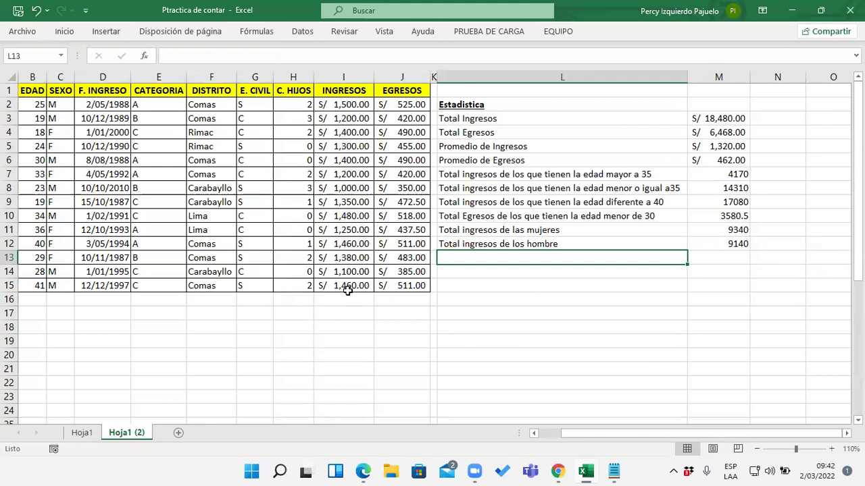
# Label L13 'Total ingresos de los que ingresaron antes de 1990' and L14 'Total Egresos de los que ingresaron despues del 1990'.
pyautogui.write('Total ingresos de los que')
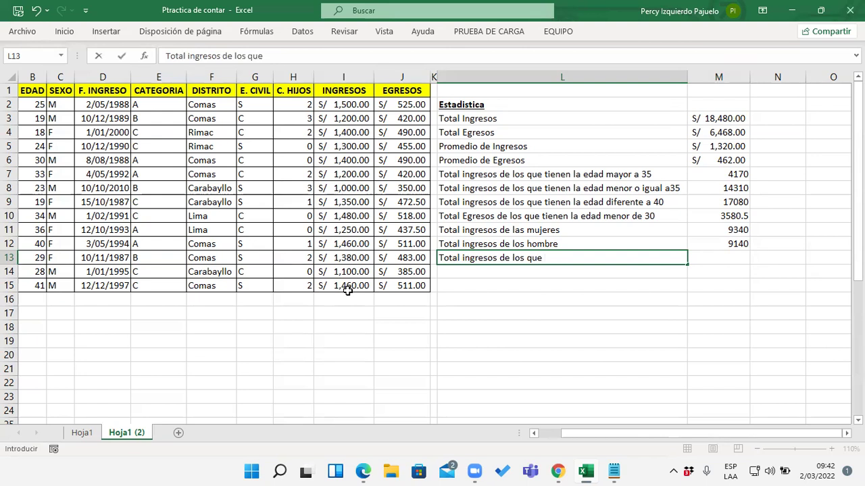
pyautogui.write(' ingresaron antes de ')
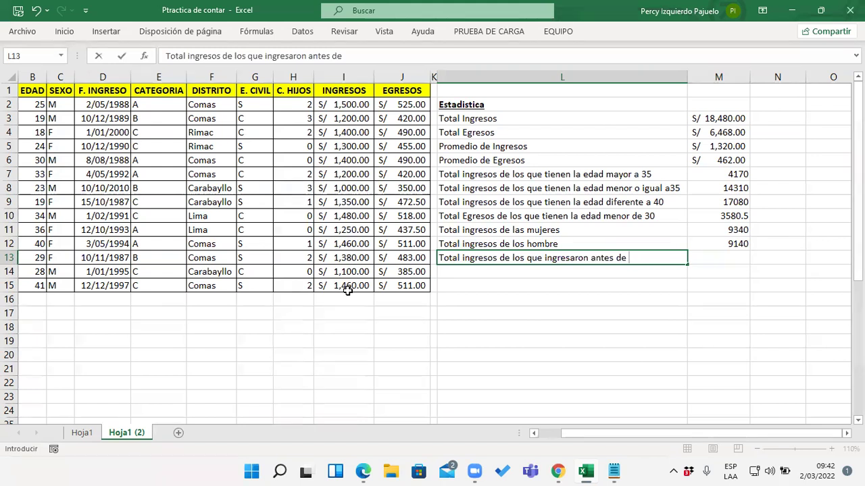
pyautogui.write('1990')
pyautogui.press('Return')
pyautogui.write('Total Egresos')
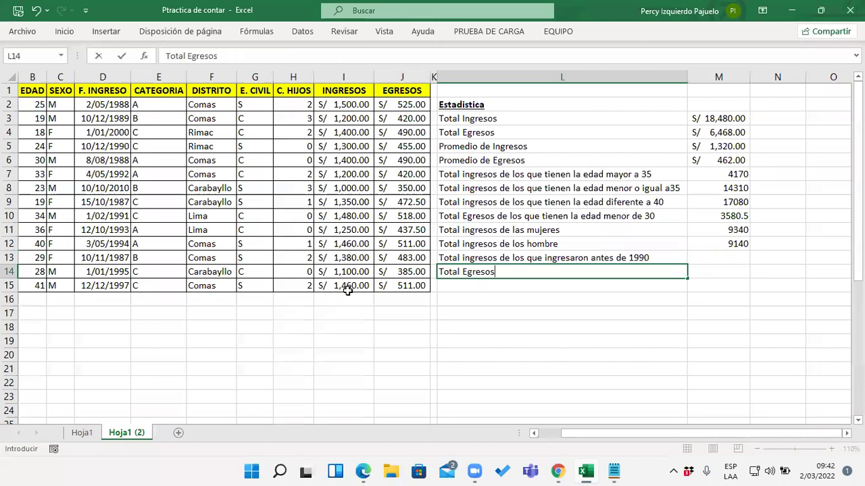
pyautogui.write(' de los que')
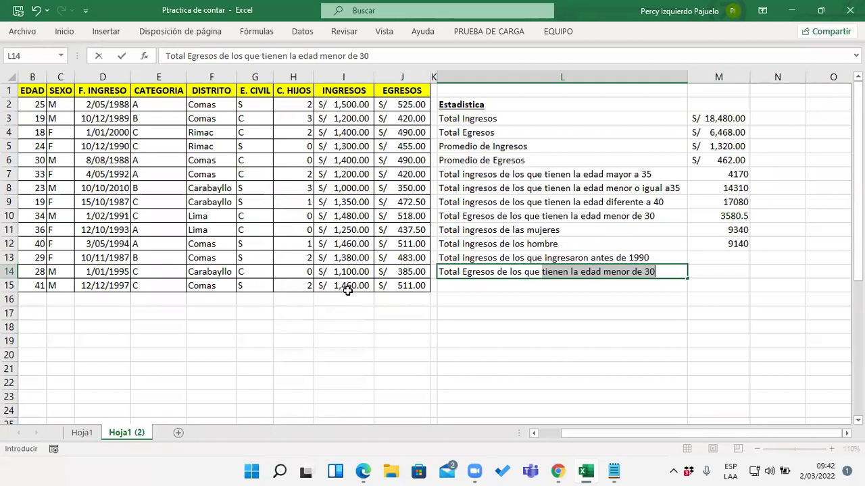
pyautogui.write(' ingresaron despues del 1990')
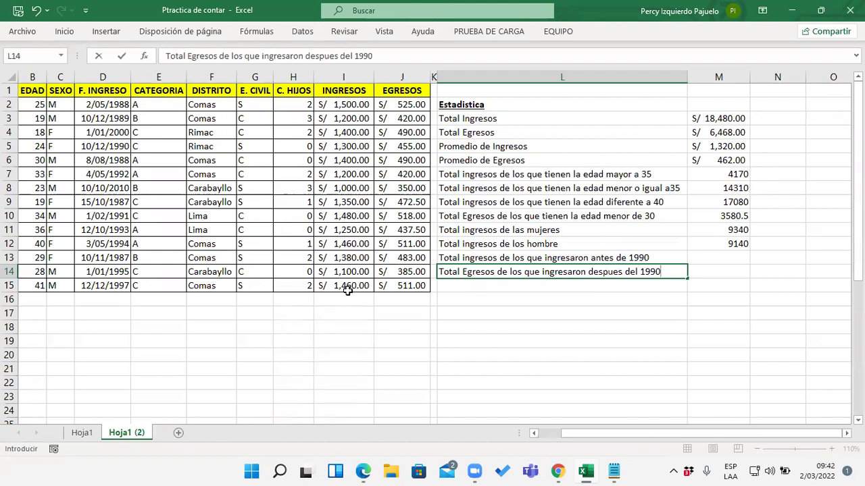
pyautogui.press('Return')
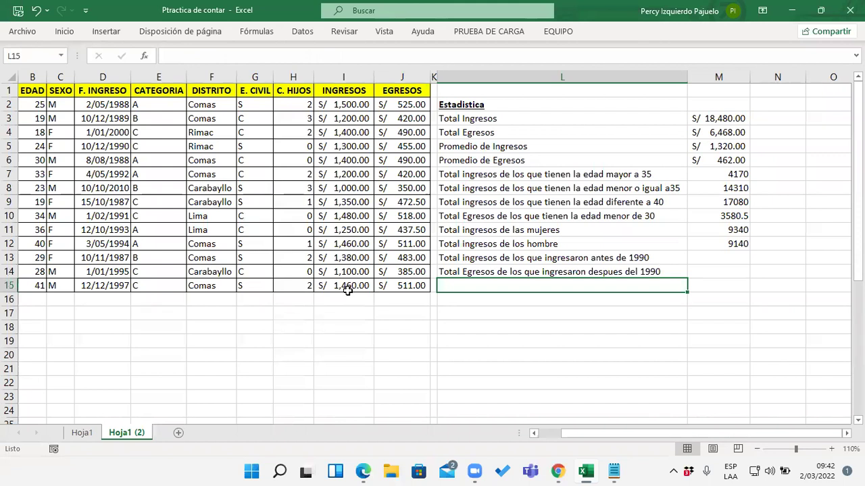
pyautogui.press('Up')
pyautogui.press('Up')
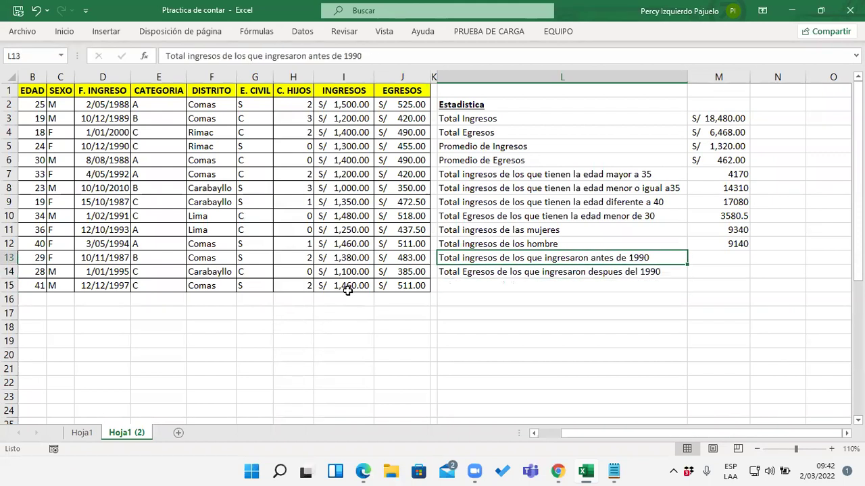
pyautogui.press('Right')
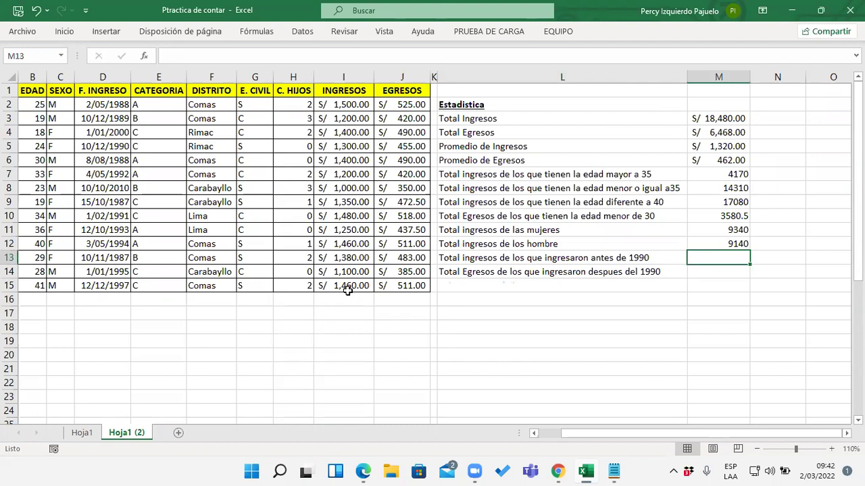
# Start a SUMAR.SI in M13 using entry dates D2:D15 as the condition range.
pyautogui.write('=')
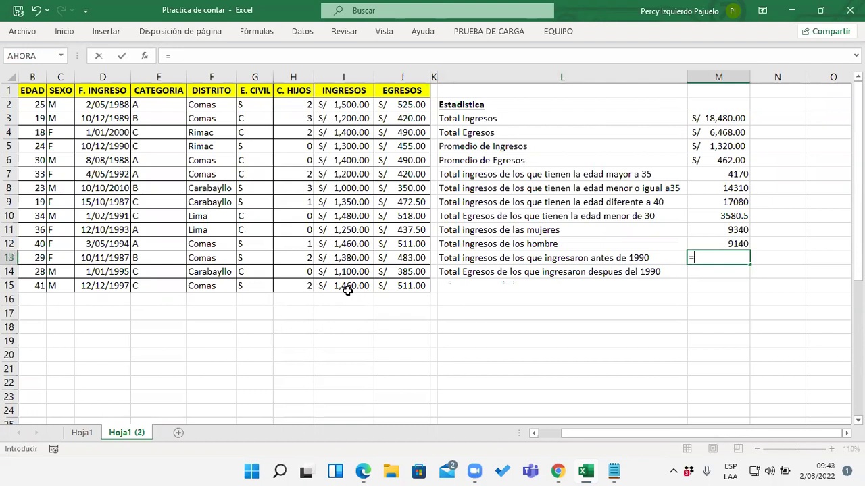
pyautogui.write('SUMA')
pyautogui.press('Down')
pyautogui.press('Down')
pyautogui.press('Down')
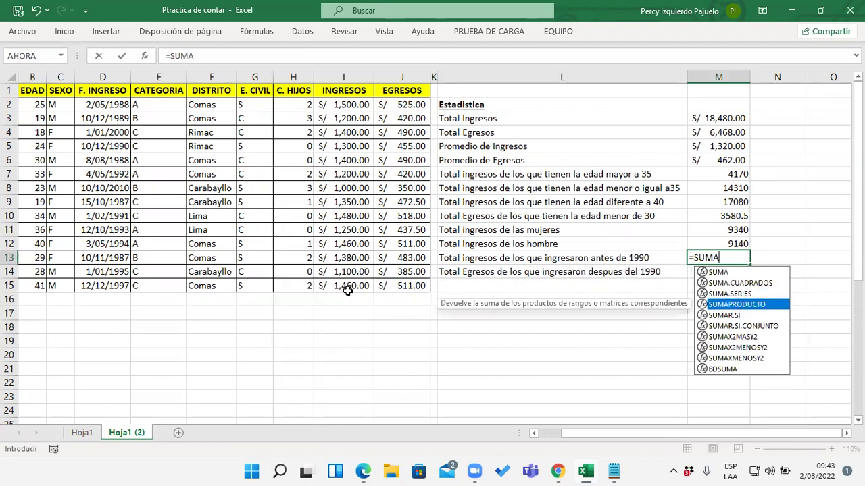
pyautogui.press('Down')
pyautogui.press('Tab')
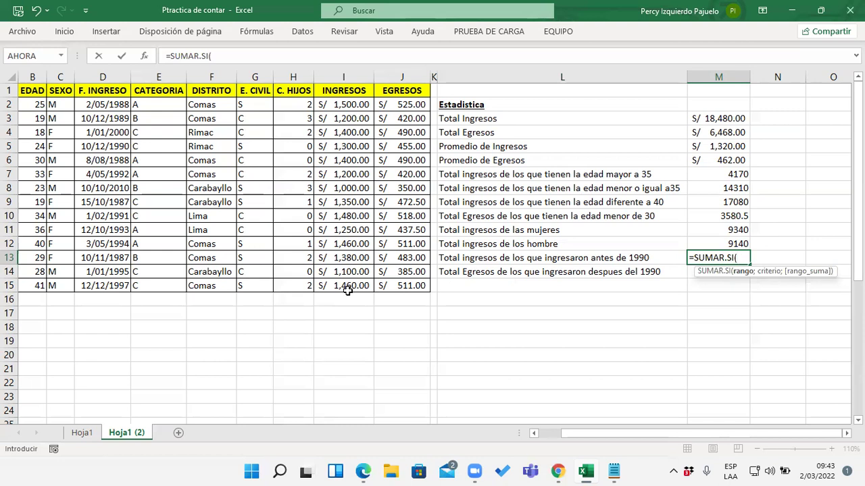
pyautogui.moveTo(108, 104)
pyautogui.mouseDown()
pyautogui.moveTo(99, 274)
pyautogui.moveTo(106, 289)
pyautogui.mouseUp()
pyautogui.write(';')
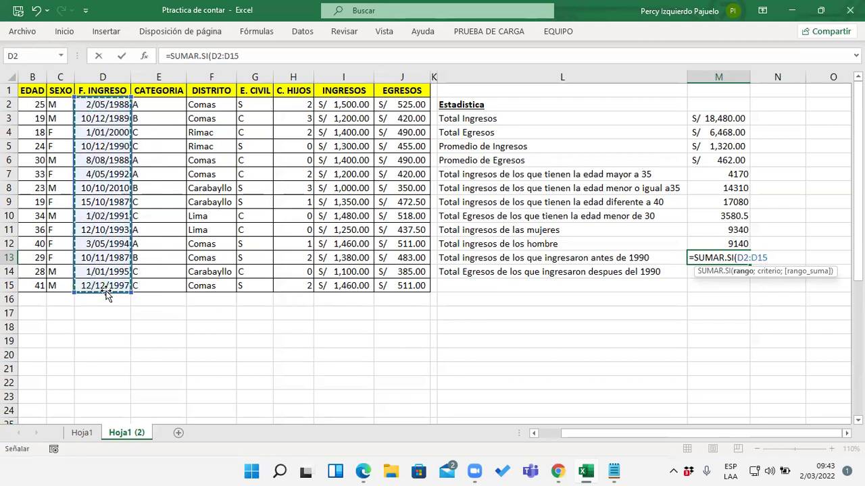
pyautogui.write('"')
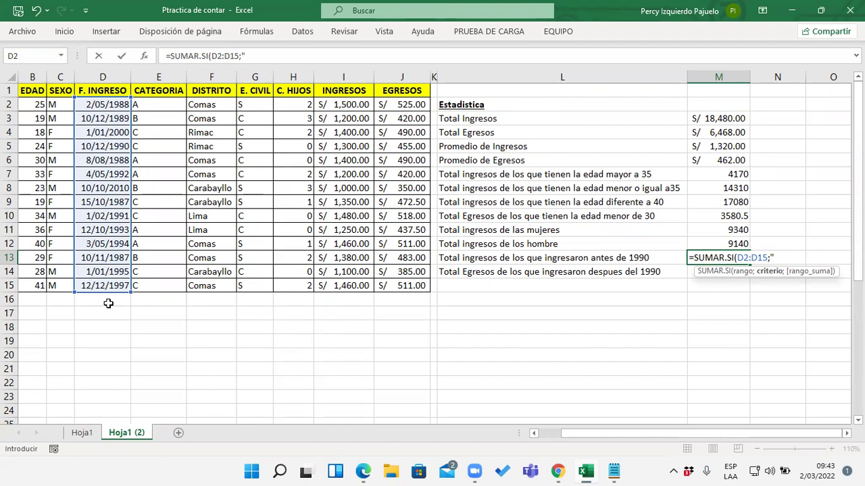
# Add the criterion "<01/01/1990" and sum range I2:I15, closing the formula.
pyautogui.write('<=1990')
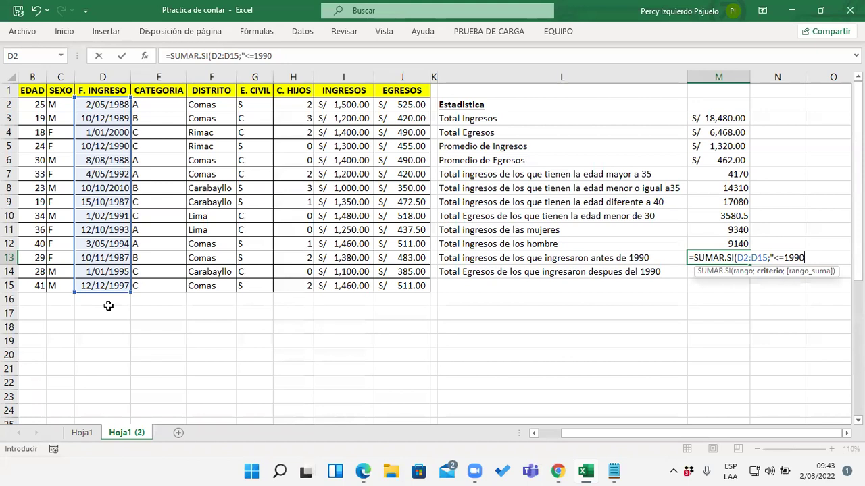
pyautogui.press('BackSpace')
pyautogui.press('BackSpace')
pyautogui.press('BackSpace')
pyautogui.press('BackSpace')
pyautogui.press('BackSpace')
pyautogui.write('01/')
pyautogui.write('01/1990')
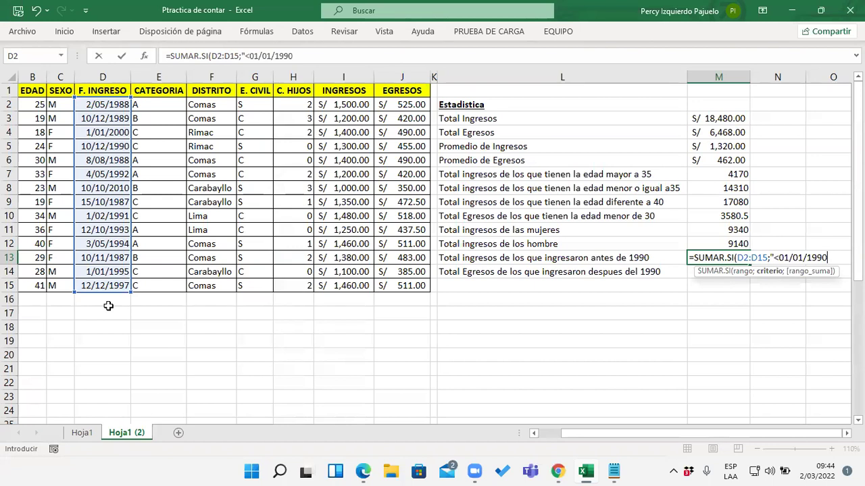
pyautogui.write('"')
pyautogui.write(';')
pyautogui.press('BackSpace')
pyautogui.write(';')
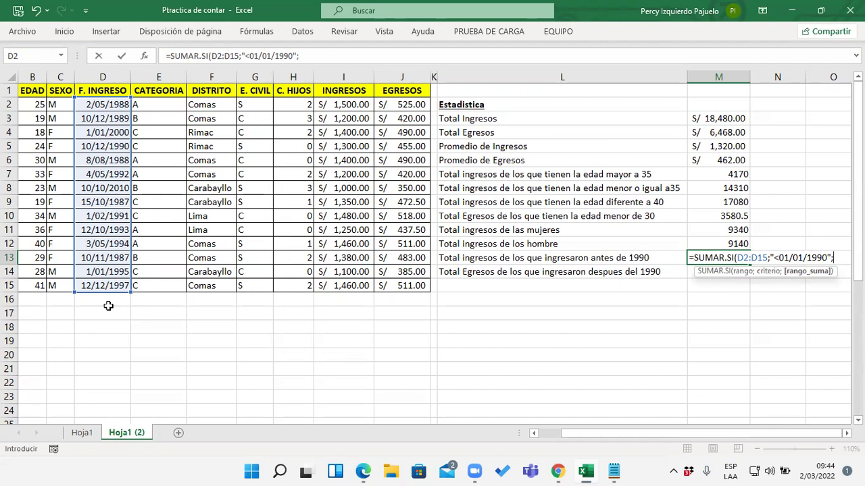
pyautogui.click(361, 105)
pyautogui.moveTo(361, 105); pyautogui.dragTo(370, 285)
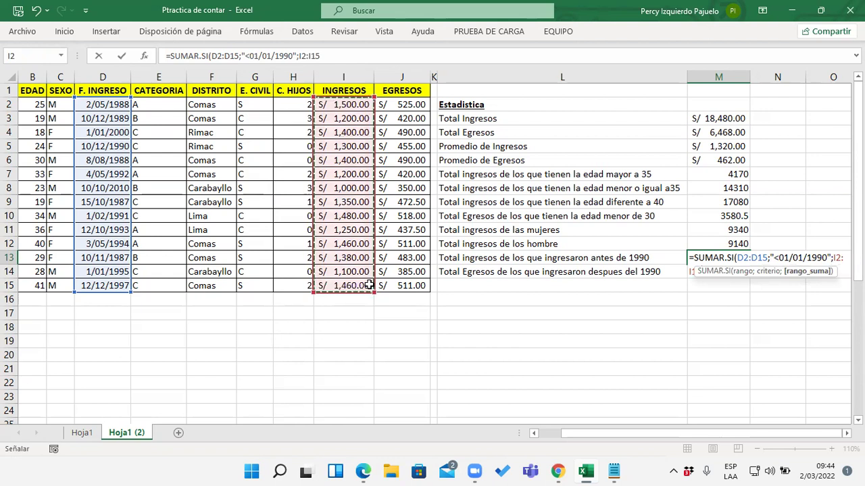
pyautogui.write(')')
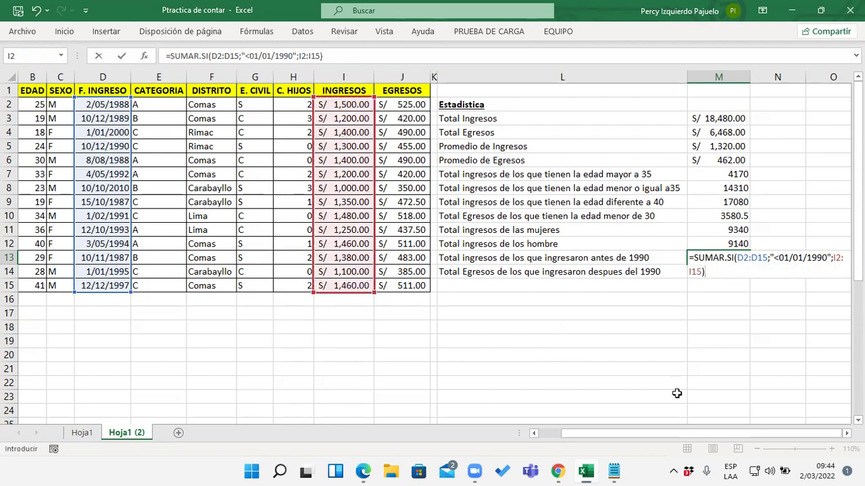
pyautogui.click(846, 433)
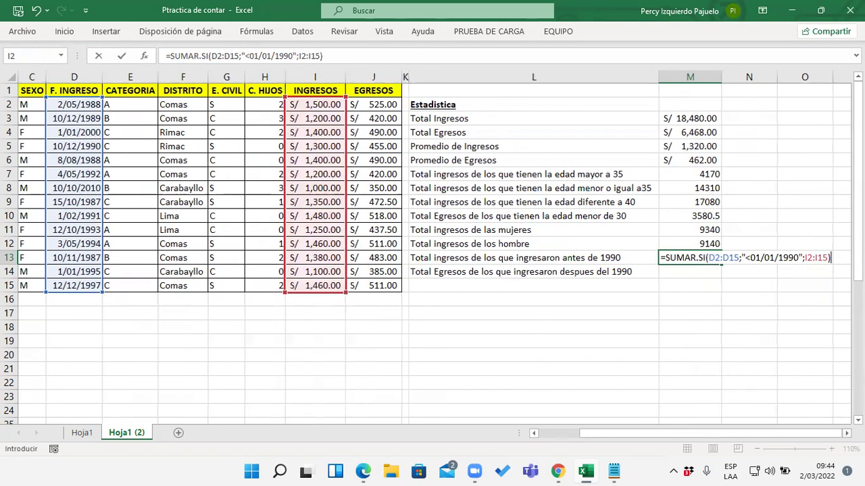